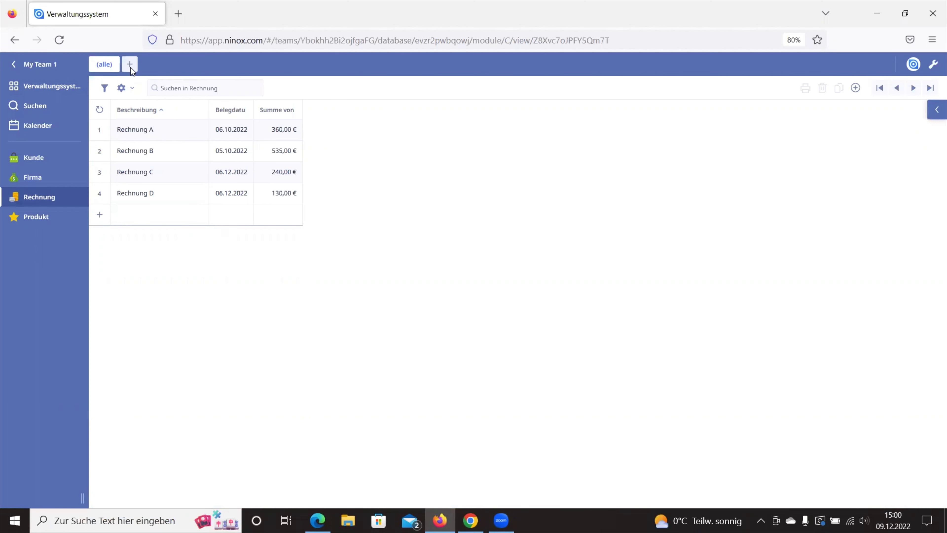
Step: Create a new table view named "Alternativ" for the Rechnung table
{"action": "left_click", "coordinate": [130, 67]}
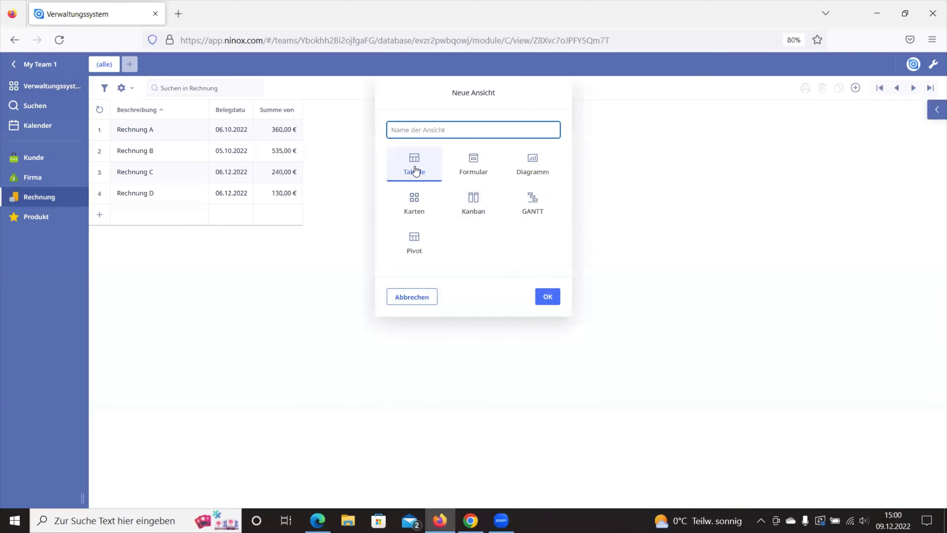
{"action": "left_click", "coordinate": [416, 170]}
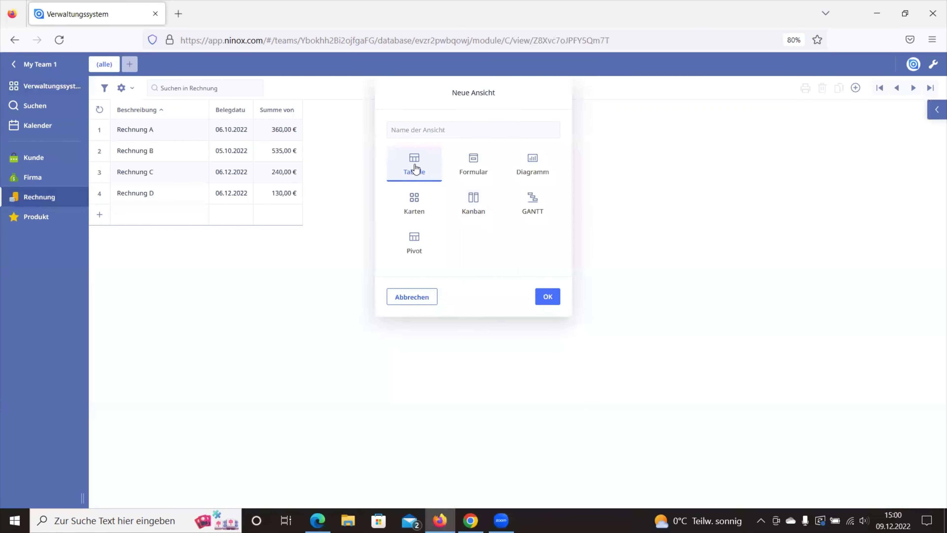
{"action": "left_click", "coordinate": [442, 123]}
{"action": "type", "text": "Alternsa"}
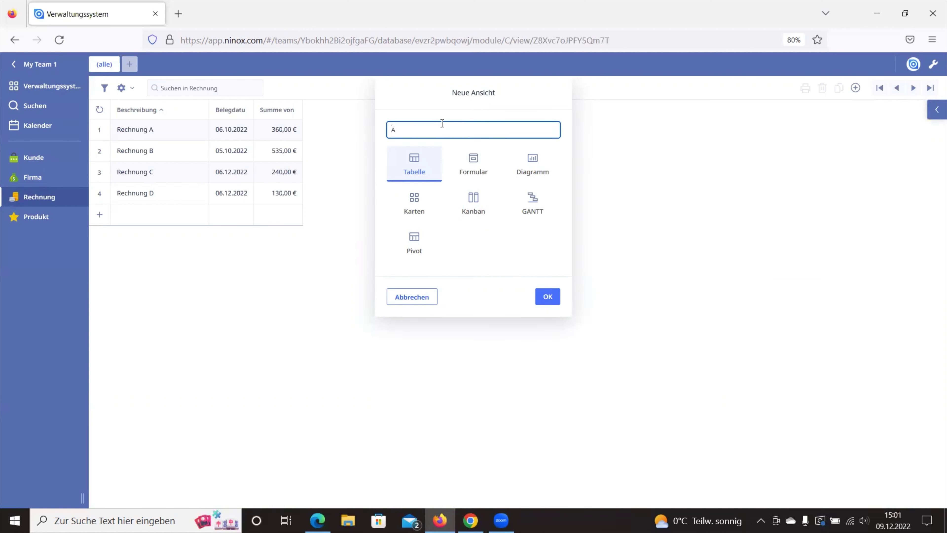
{"action": "key", "text": "BackSpace"}
{"action": "key", "text": "BackSpace"}
{"action": "type", "text": "ativ"}
{"action": "left_click", "coordinate": [547, 297]}
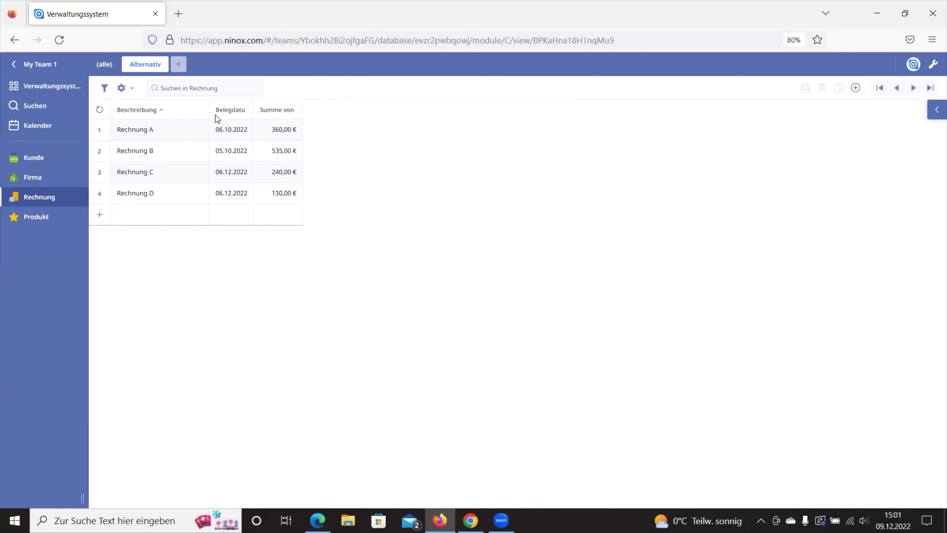
Step: Narrow the Beschreibung column slightly and reduce the table's row height a little
{"action": "left_click", "coordinate": [163, 109]}
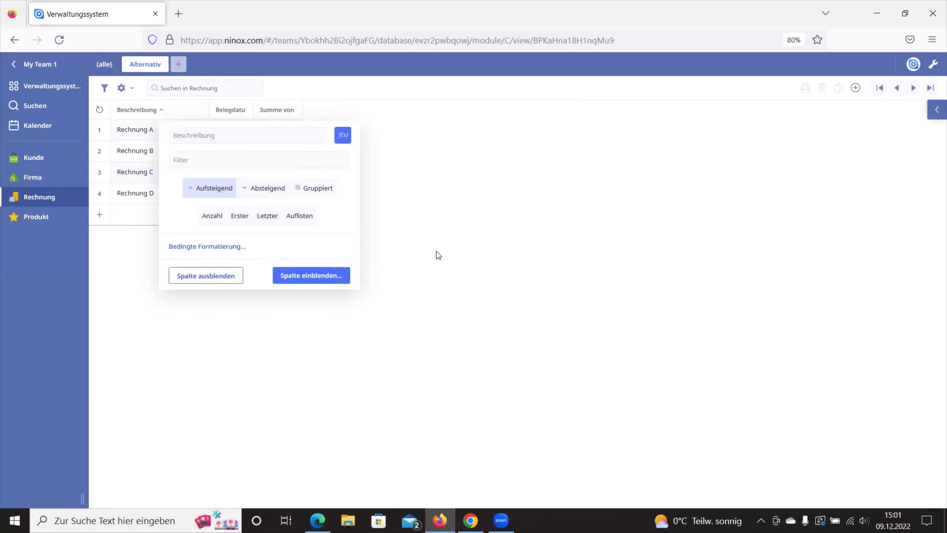
{"action": "left_click", "coordinate": [455, 245]}
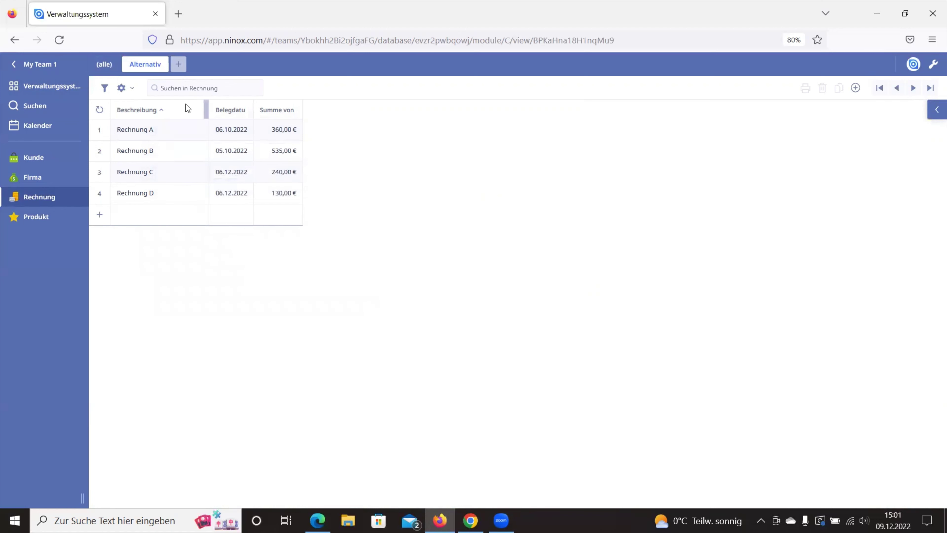
{"action": "mouse_move", "coordinate": [205, 112]}
{"action": "left_mouse_down"}
{"action": "mouse_move", "coordinate": [233, 111]}
{"action": "mouse_move", "coordinate": [193, 111]}
{"action": "left_mouse_up"}
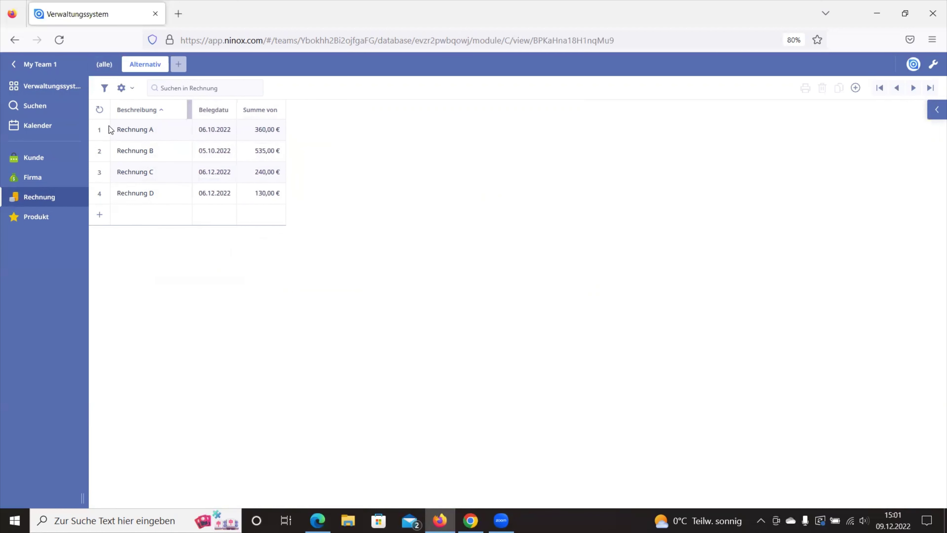
{"action": "mouse_move", "coordinate": [99, 136]}
{"action": "left_mouse_down"}
{"action": "mouse_move", "coordinate": [99, 156]}
{"action": "mouse_move", "coordinate": [101, 136]}
{"action": "left_mouse_up"}
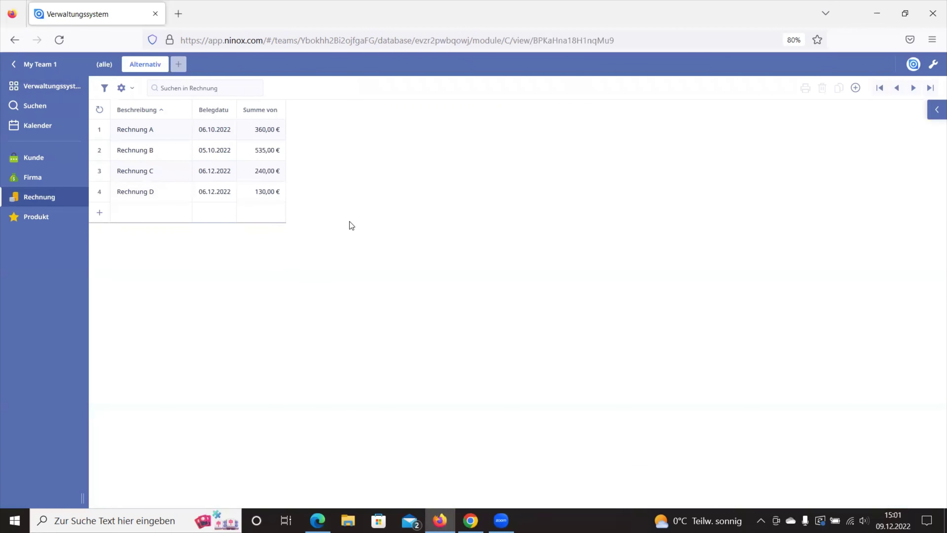
Step: Select the Rechnung A and Rechnung B rows to view the available row actions, leaving no rows selected
{"action": "left_click", "coordinate": [99, 130]}
{"action": "left_click", "coordinate": [100, 150]}
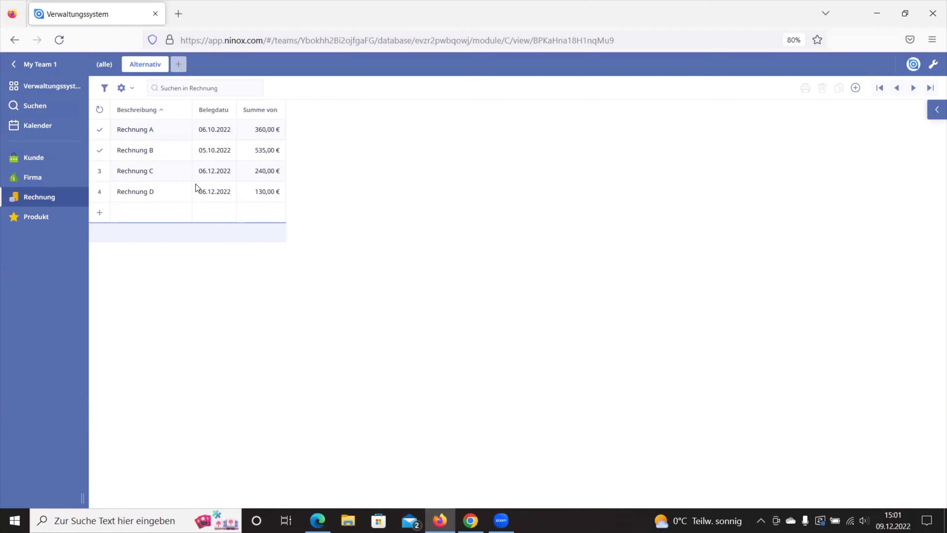
{"action": "right_click", "coordinate": [101, 151]}
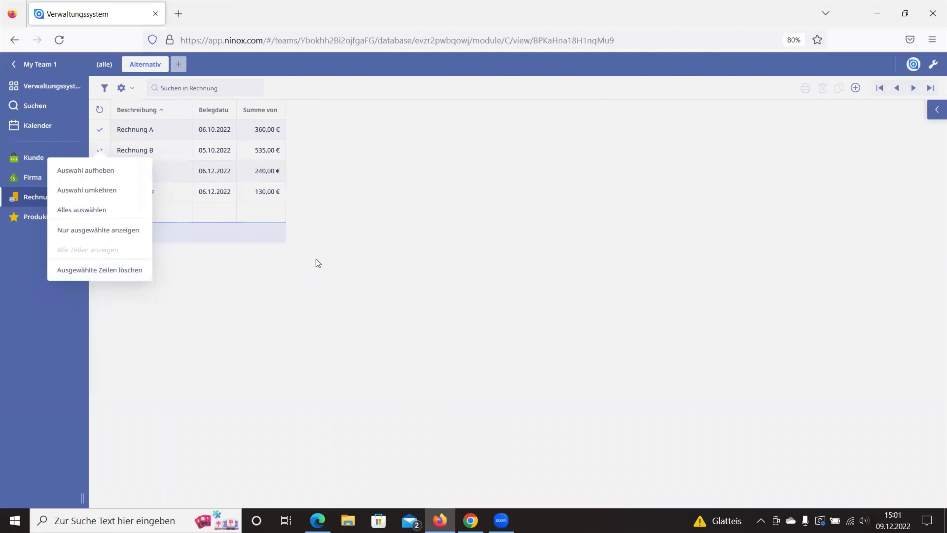
{"action": "left_click", "coordinate": [331, 241]}
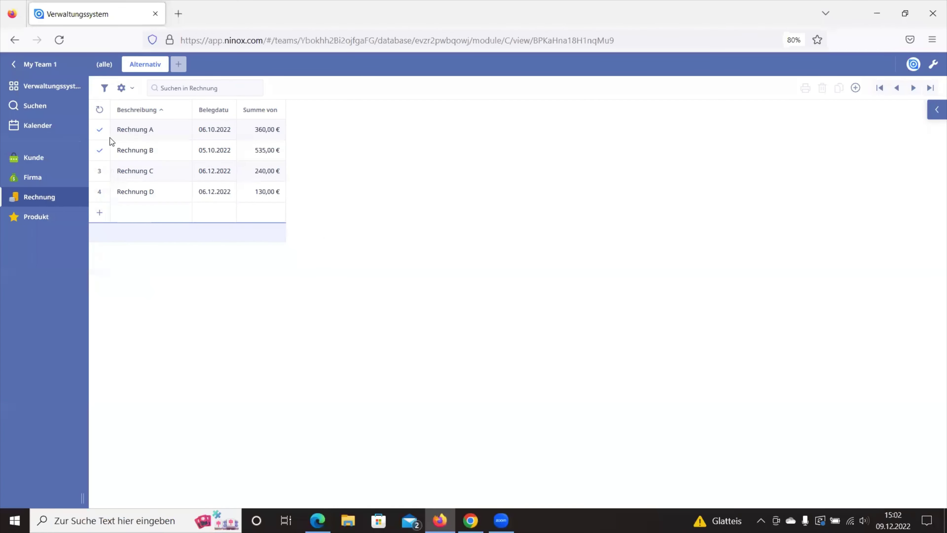
{"action": "left_click", "coordinate": [100, 150]}
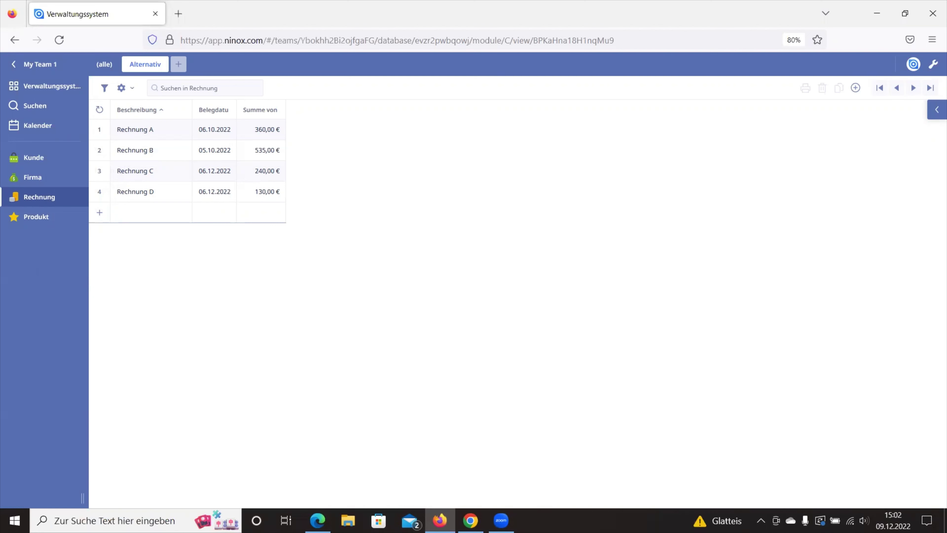
Step: Add a conditional formatting rule with a green background to the Summe von Gesamtpreis column
{"action": "left_click", "coordinate": [263, 111]}
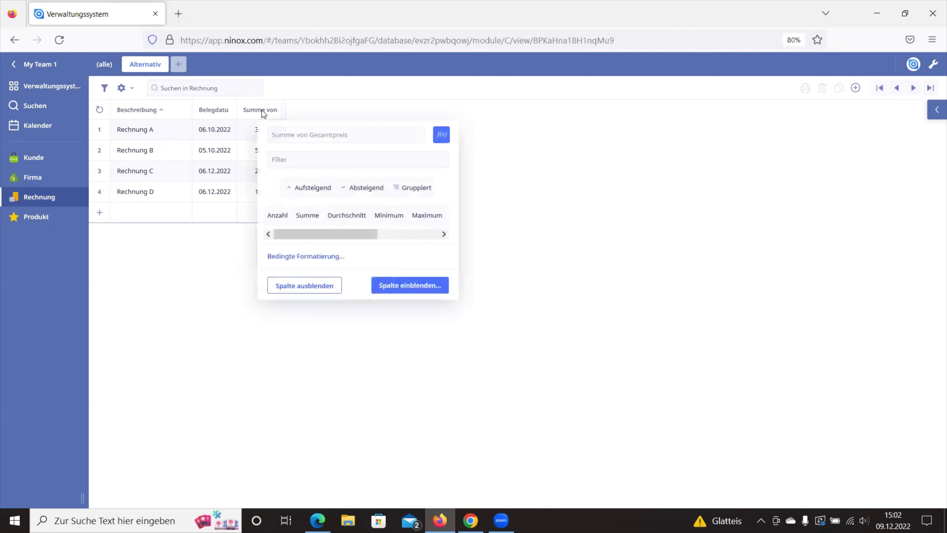
{"action": "left_click", "coordinate": [327, 257]}
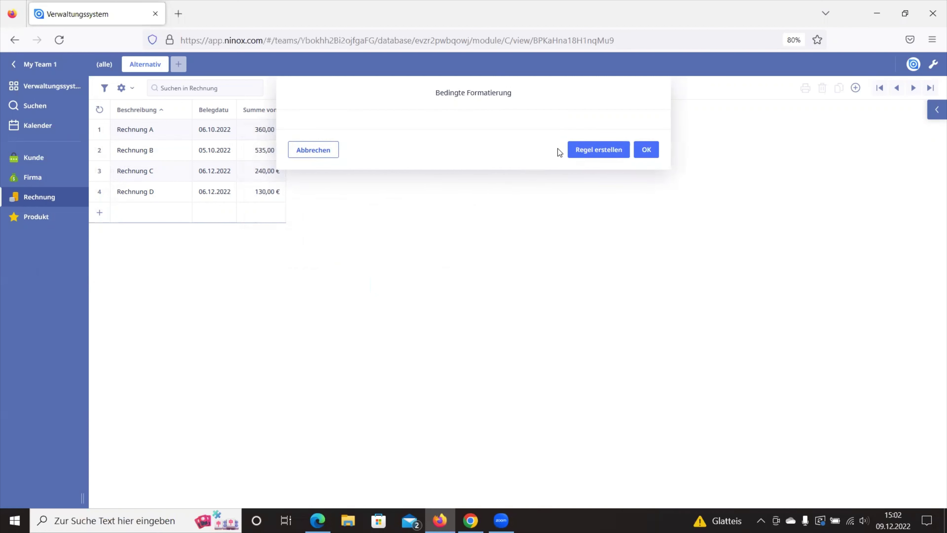
{"action": "left_click", "coordinate": [591, 149]}
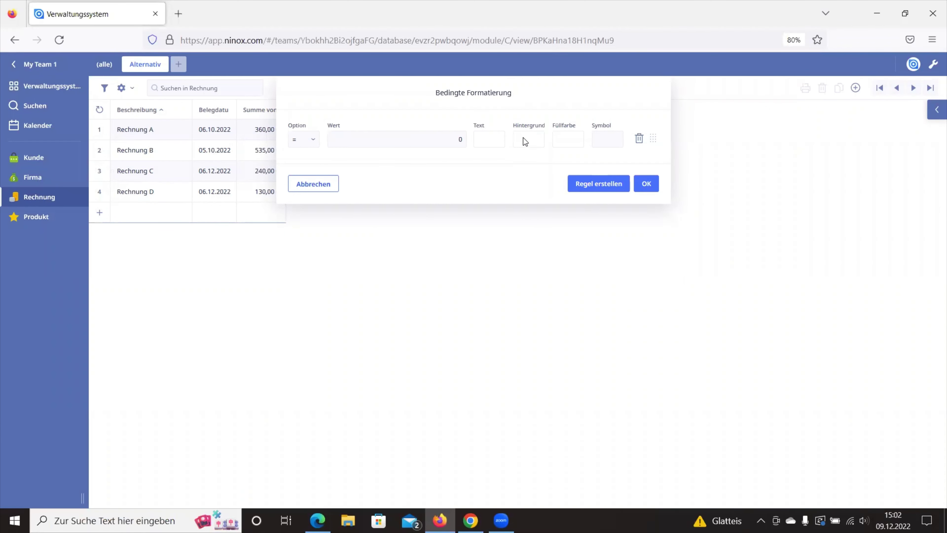
{"action": "left_click", "coordinate": [537, 141]}
{"action": "left_click", "coordinate": [645, 185]}
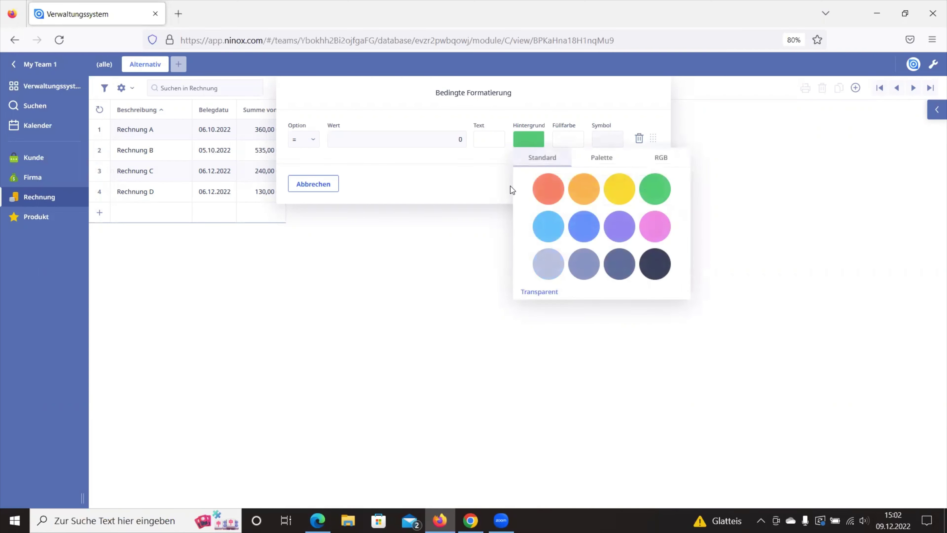
{"action": "left_click", "coordinate": [482, 185]}
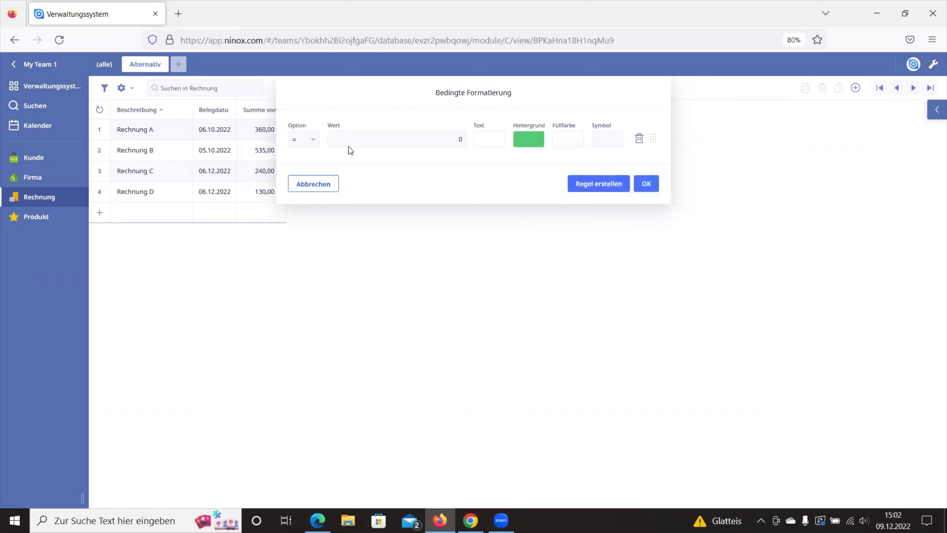
Step: Set the rule's condition to greater than 300 and apply the formatting with only this one rule
{"action": "left_click", "coordinate": [303, 144]}
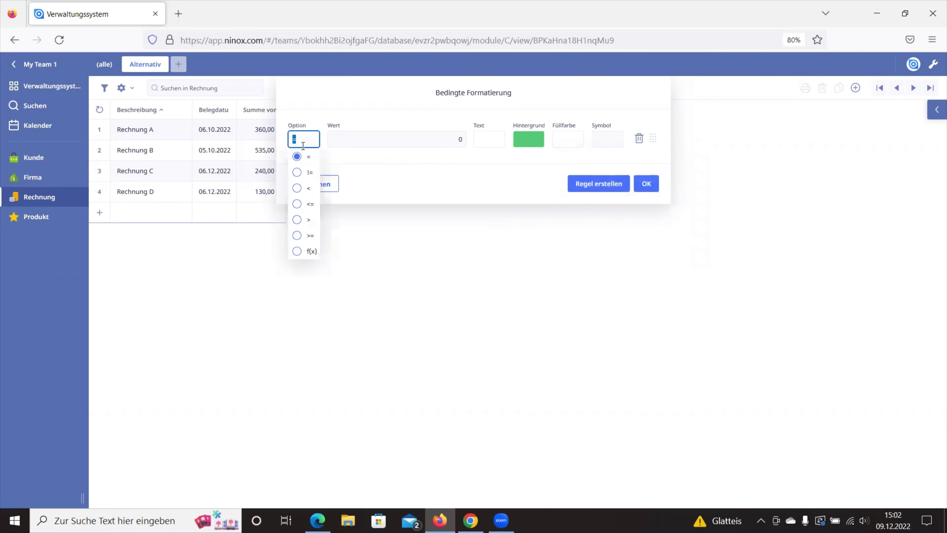
{"action": "left_click", "coordinate": [310, 219]}
{"action": "left_click", "coordinate": [355, 133]}
{"action": "type", "text": "300"}
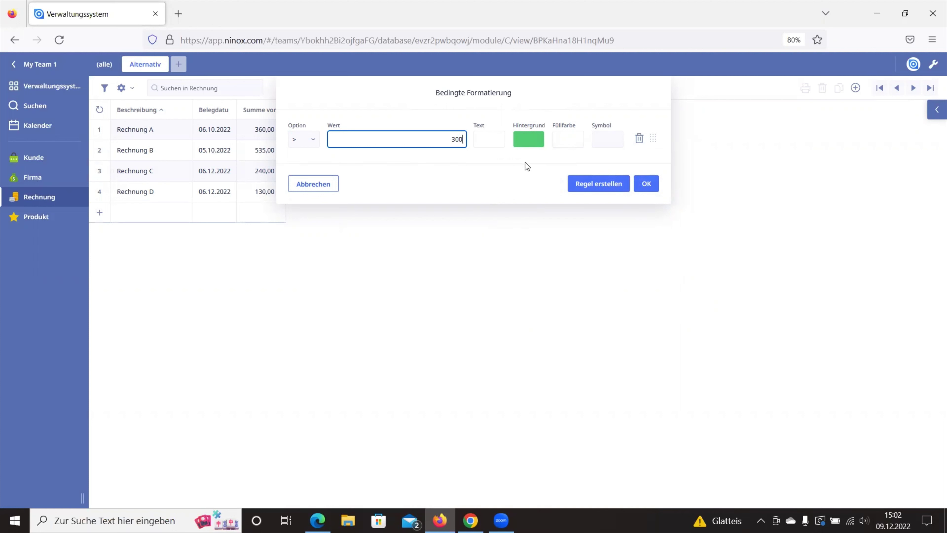
{"action": "left_click", "coordinate": [610, 186]}
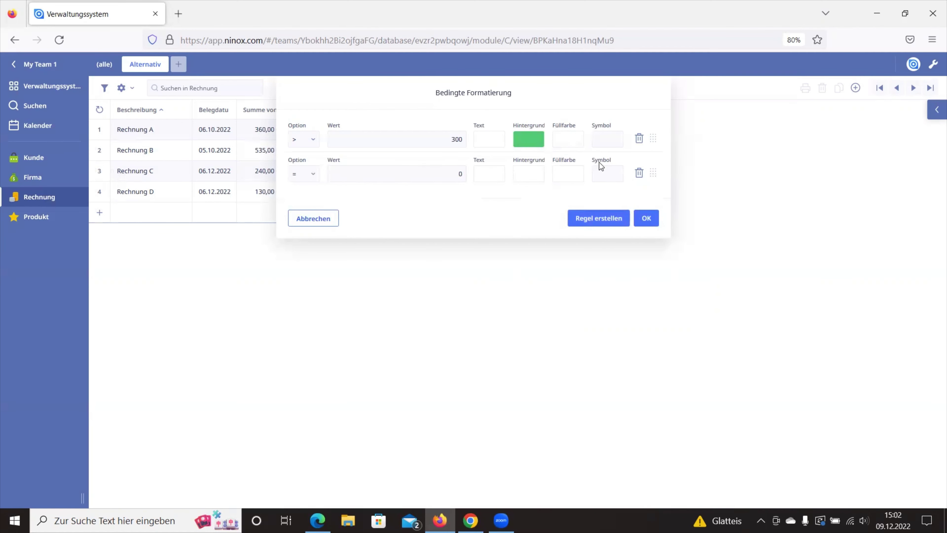
{"action": "left_click", "coordinate": [639, 173]}
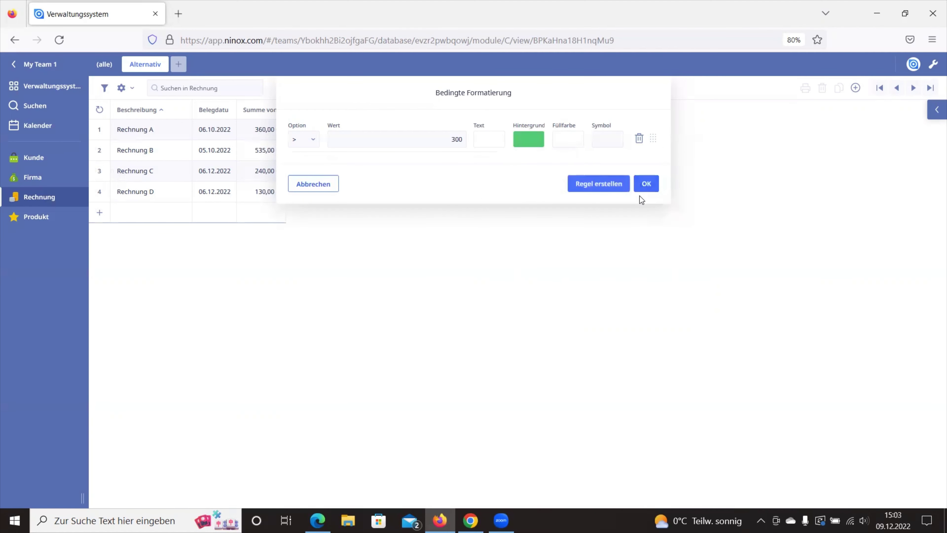
{"action": "left_click", "coordinate": [648, 185]}
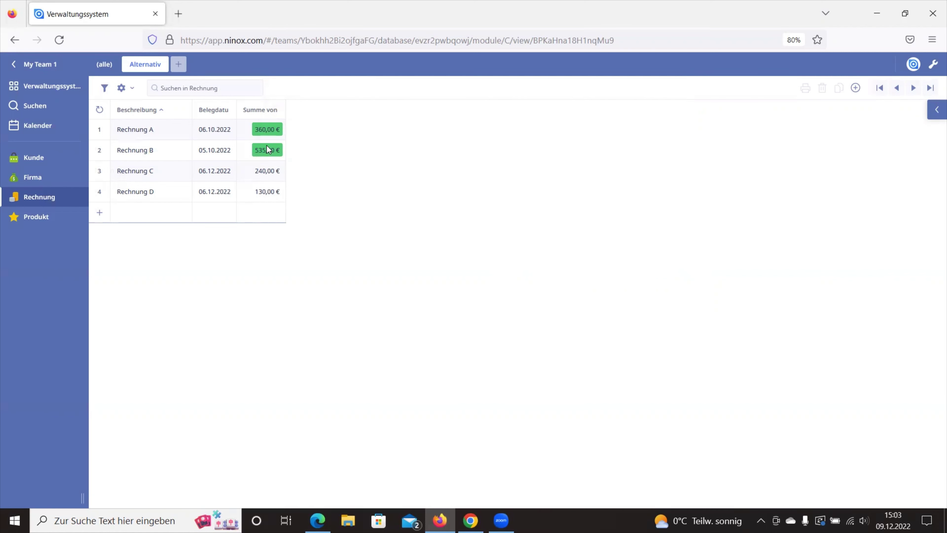
Step: Open the Rechnung B record from the table to view its invoice details, and close it again
{"action": "left_click", "coordinate": [235, 147]}
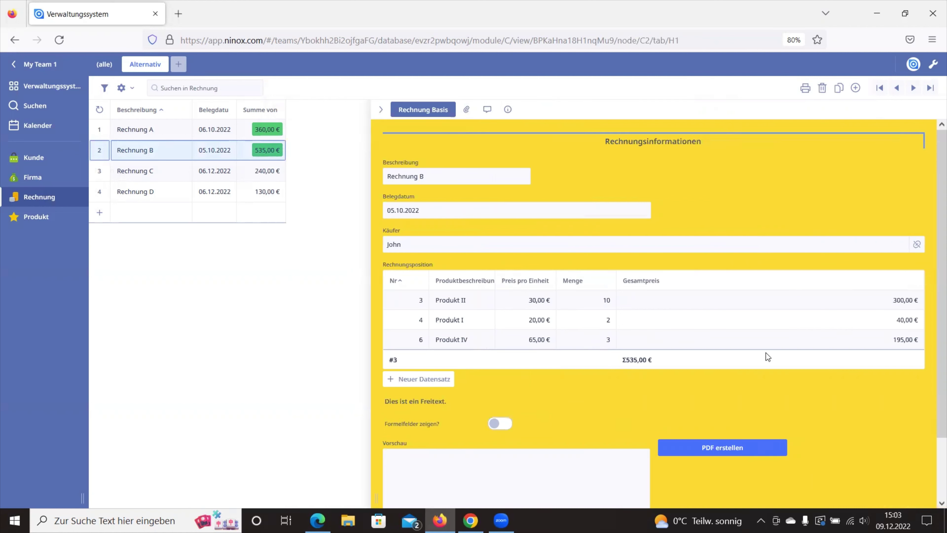
{"action": "left_click", "coordinate": [323, 320]}
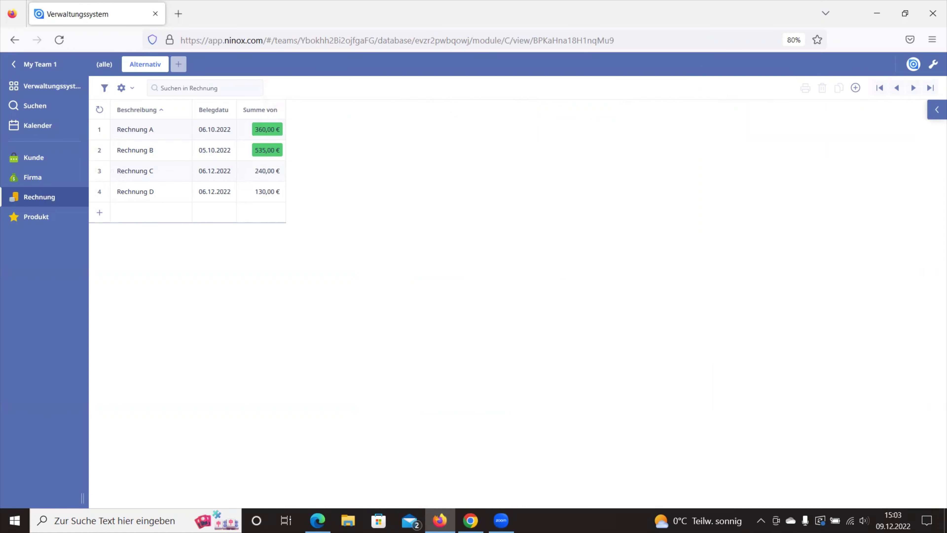
Step: Create a Formular view for the Rechnung table, keeping the default name
{"action": "left_click", "coordinate": [178, 64]}
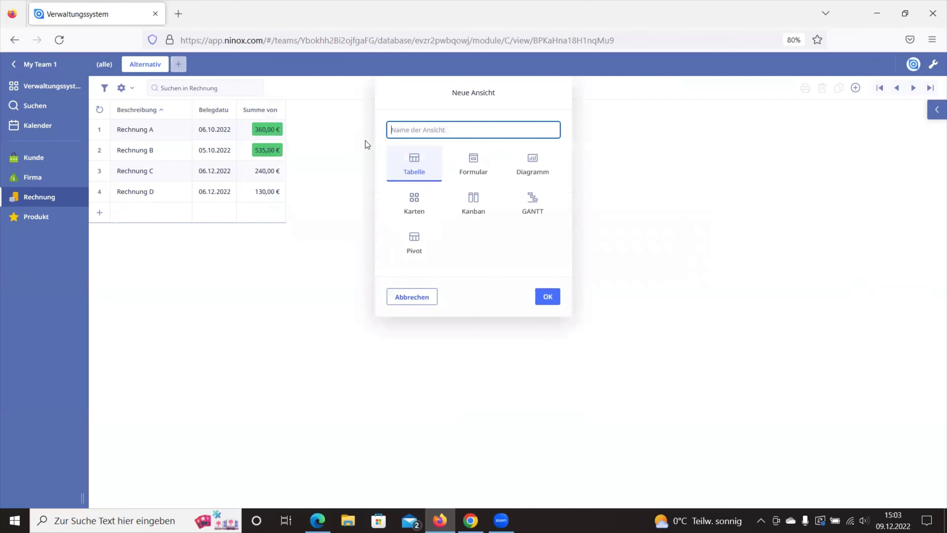
{"action": "left_click", "coordinate": [478, 162]}
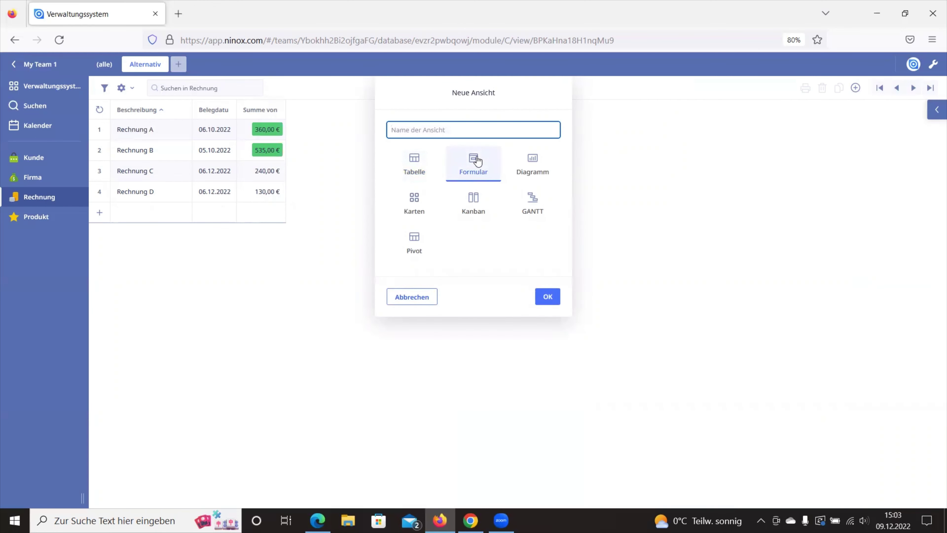
{"action": "left_click", "coordinate": [549, 292]}
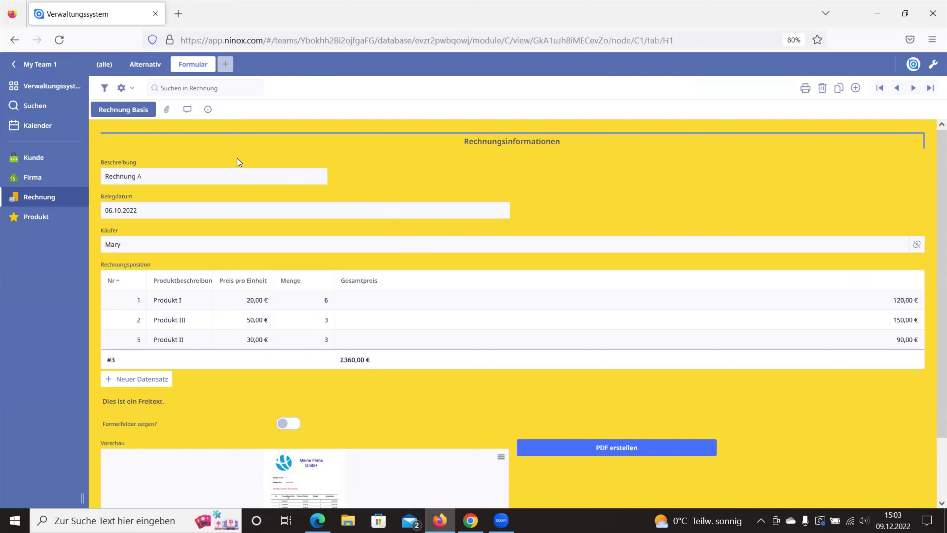
Step: Compare the Rechnung B record opened from the Alternativ table view with the Formular view
{"action": "left_click", "coordinate": [148, 63]}
{"action": "left_click", "coordinate": [201, 153]}
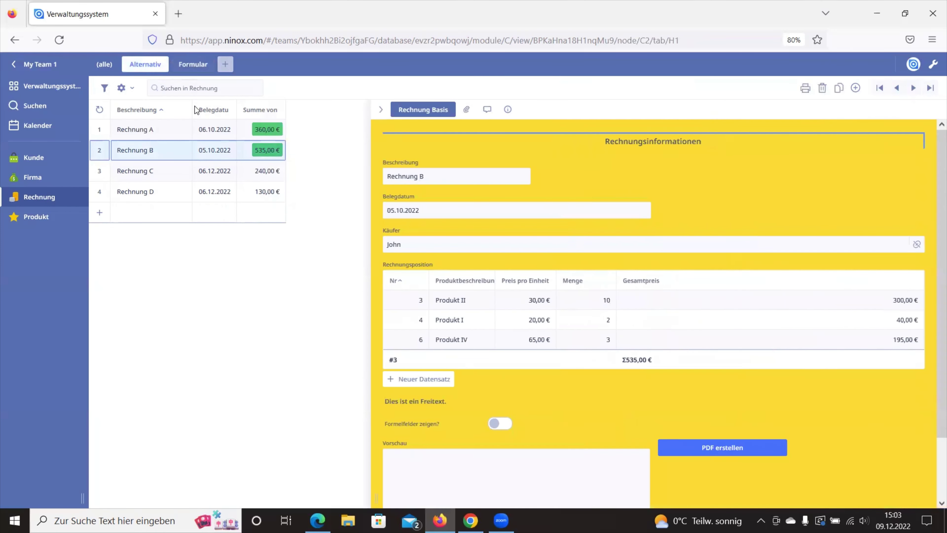
{"action": "left_click", "coordinate": [193, 64]}
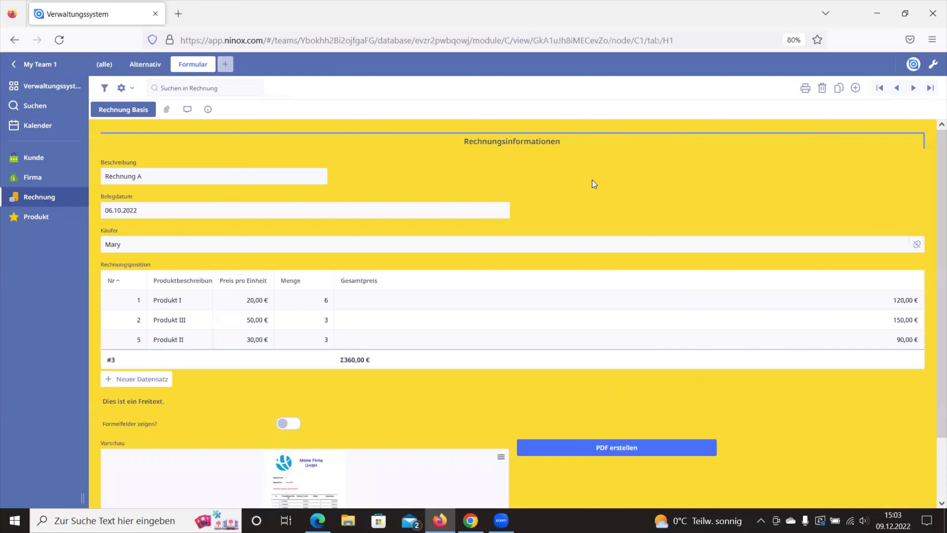
Step: Turn on edit mode in the Formular view and page forward through the invoice records
{"action": "left_click", "coordinate": [934, 64]}
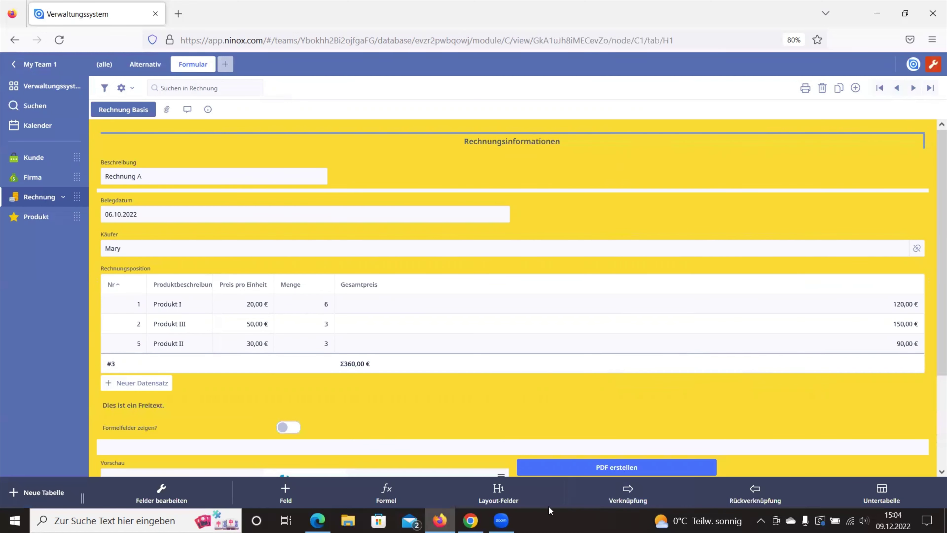
{"action": "left_click", "coordinate": [279, 496]}
{"action": "mouse_move", "coordinate": [611, 504]}
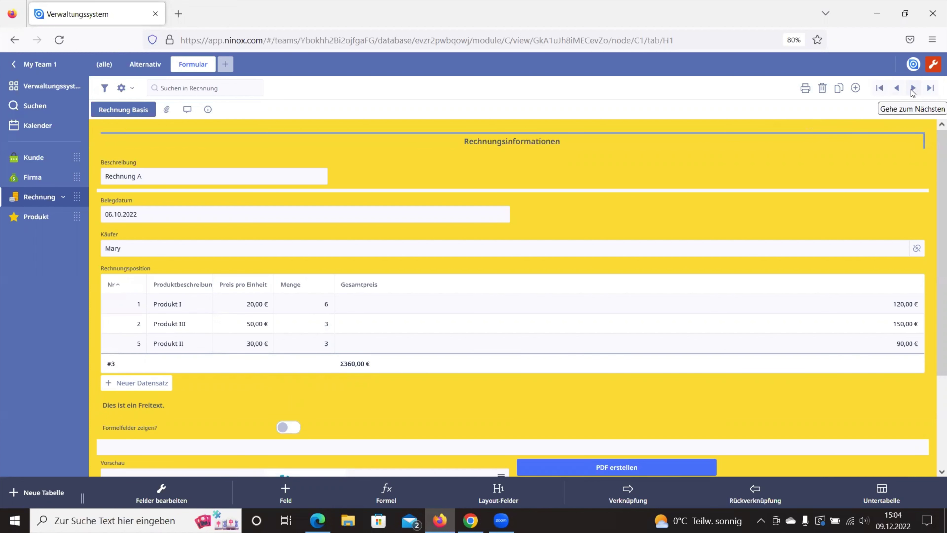
{"action": "left_click", "coordinate": [912, 90]}
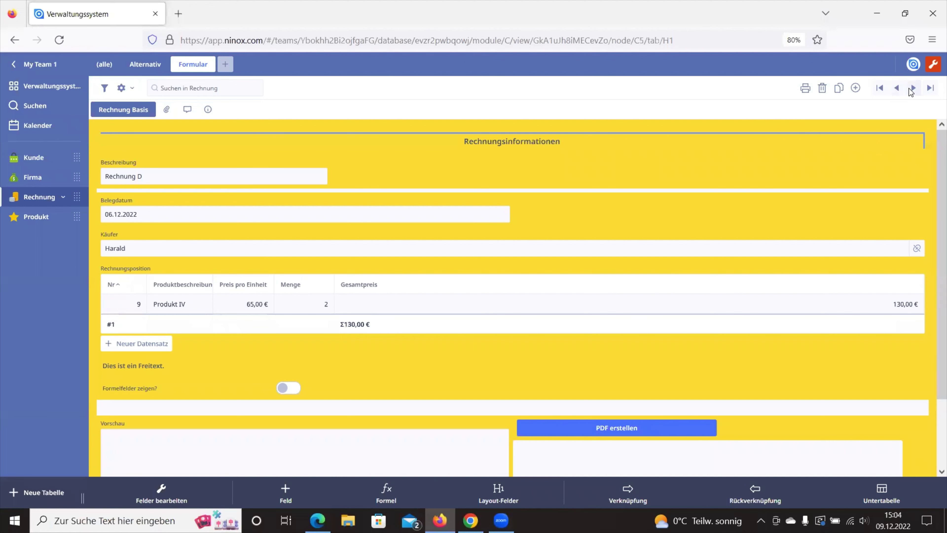
{"action": "left_click", "coordinate": [912, 90]}
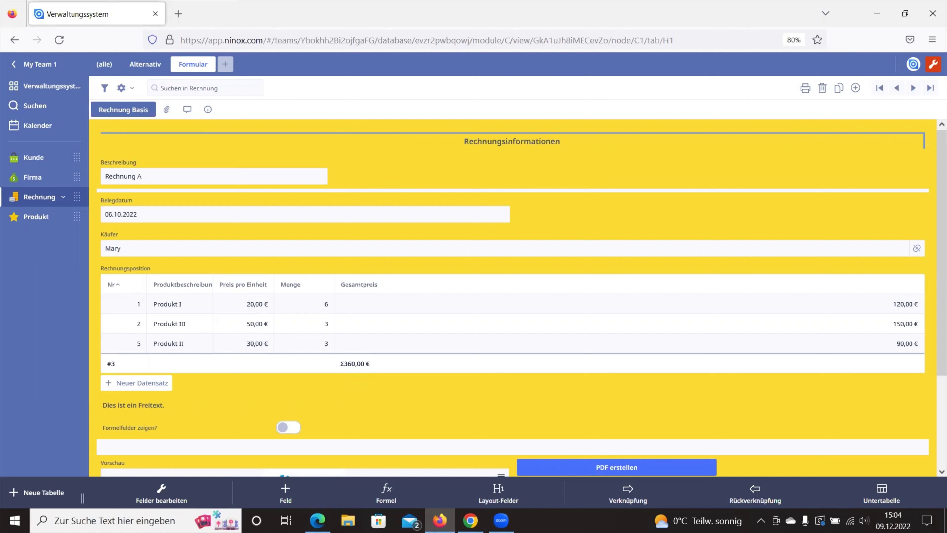
Step: Create a Karten view for the Rechnung table, keeping the default name
{"action": "left_click", "coordinate": [225, 63]}
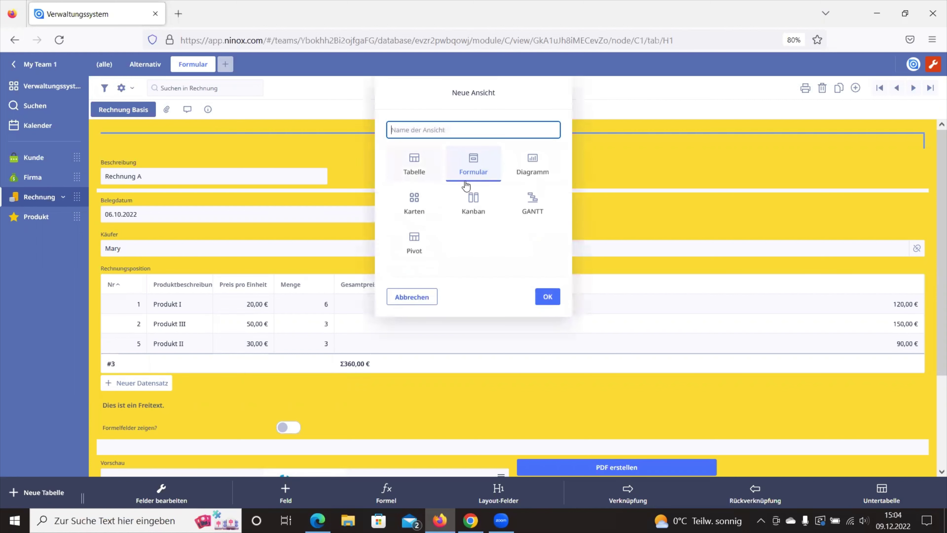
{"action": "left_click", "coordinate": [430, 205]}
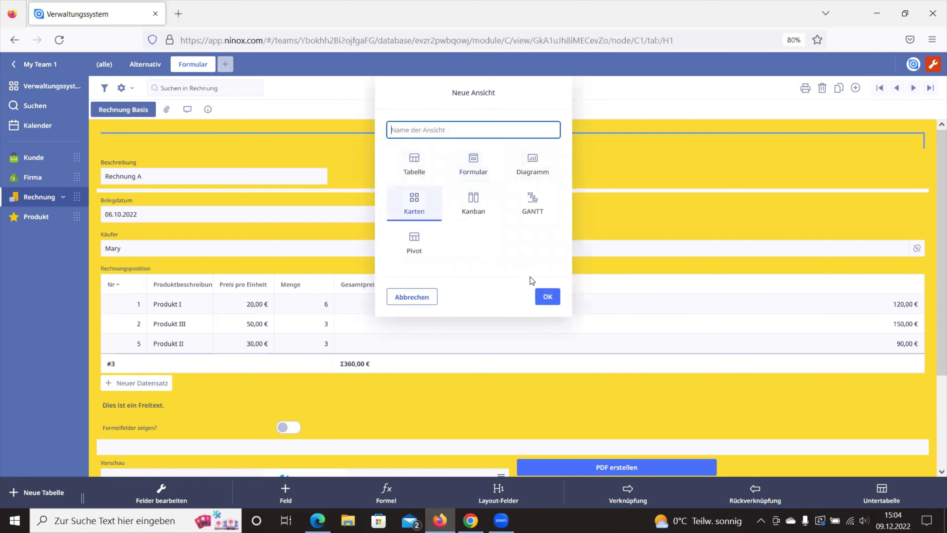
{"action": "left_click", "coordinate": [548, 298]}
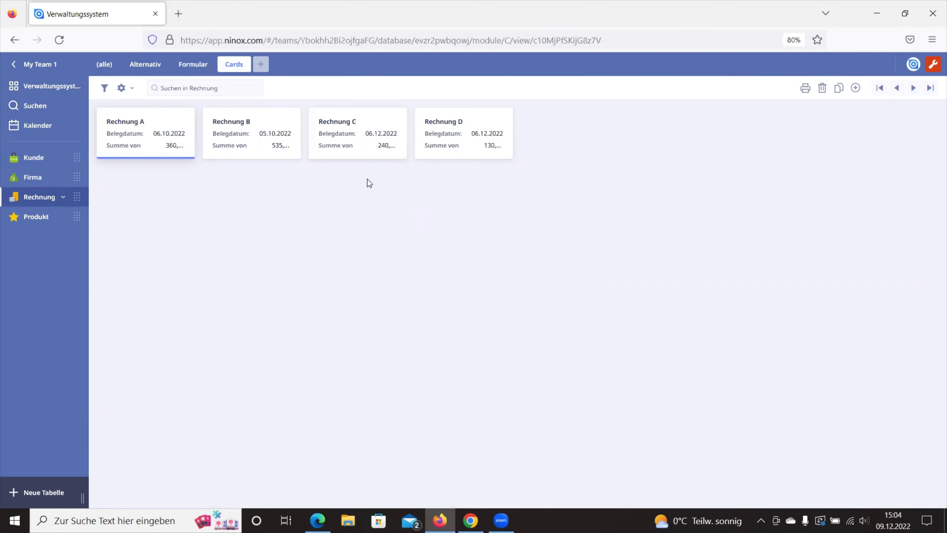
Step: Add the Kundenbild field from the linked Käufer (Kunde) data to the visible columns of the Cards view
{"action": "left_click", "coordinate": [103, 87]}
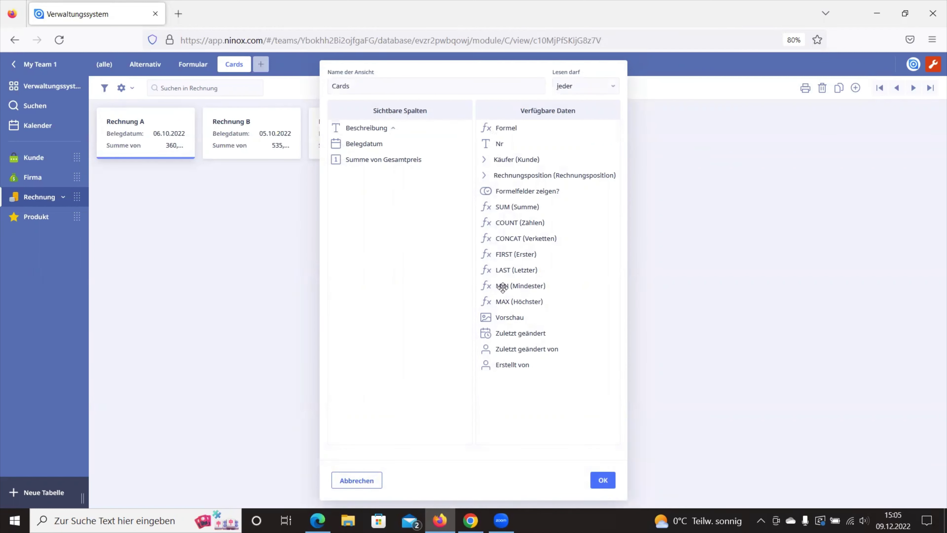
{"action": "left_click", "coordinate": [483, 160]}
{"action": "left_click_drag", "start_coordinate": [532, 288], "coordinate": [407, 225]}
{"action": "left_click", "coordinate": [603, 477]}
Step: Open the Rechnung D card and its linked Käufer record to examine the customer image, and close both records
{"action": "left_click", "coordinate": [477, 177]}
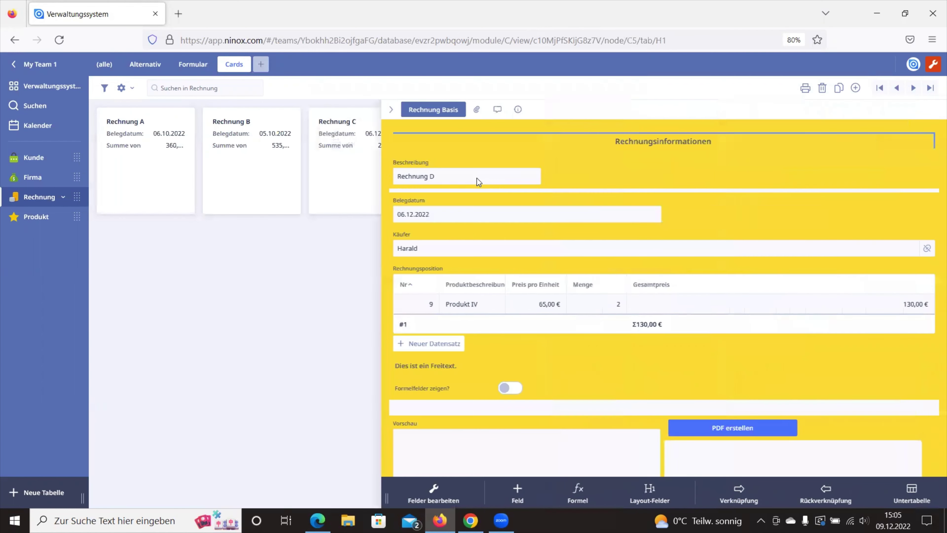
{"action": "scroll", "coordinate": [546, 268], "scroll_direction": "up", "scroll_amount": 3}
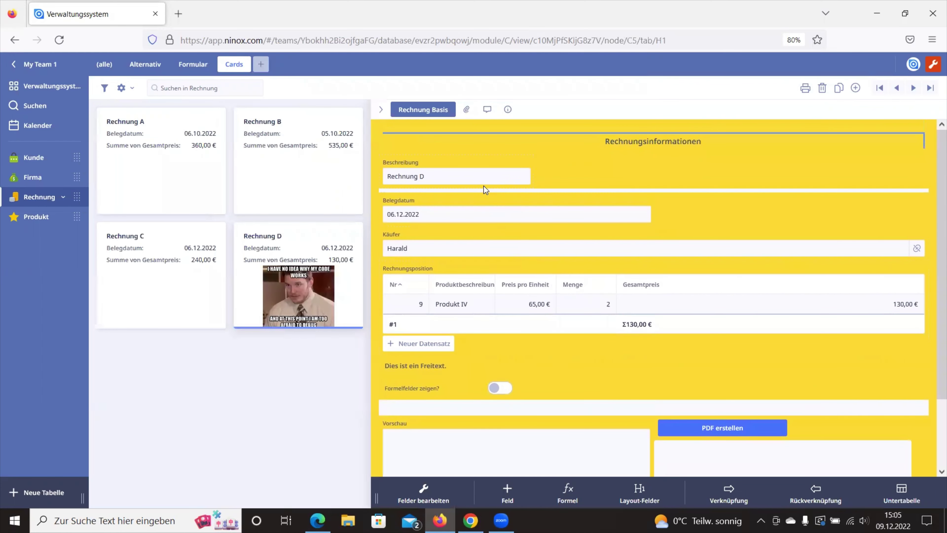
{"action": "left_click", "coordinate": [484, 248]}
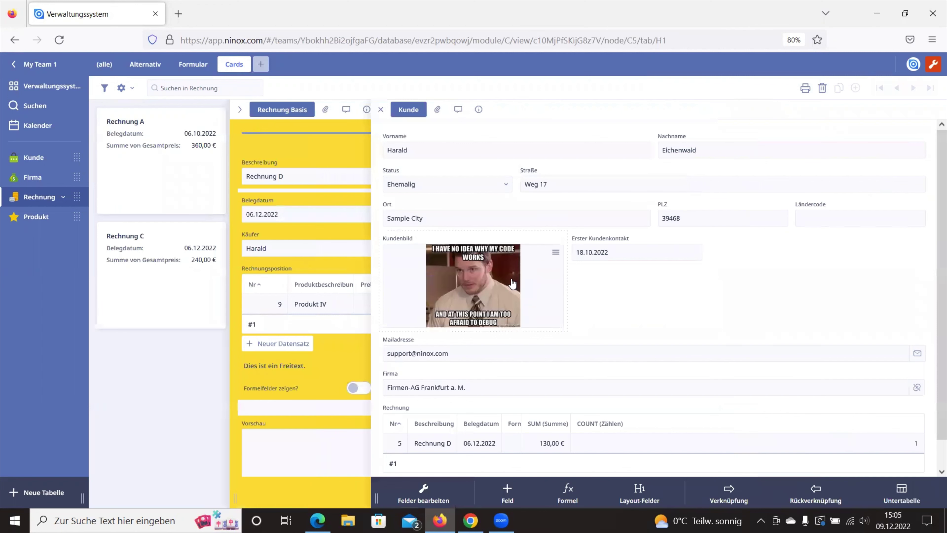
{"action": "left_click", "coordinate": [383, 109]}
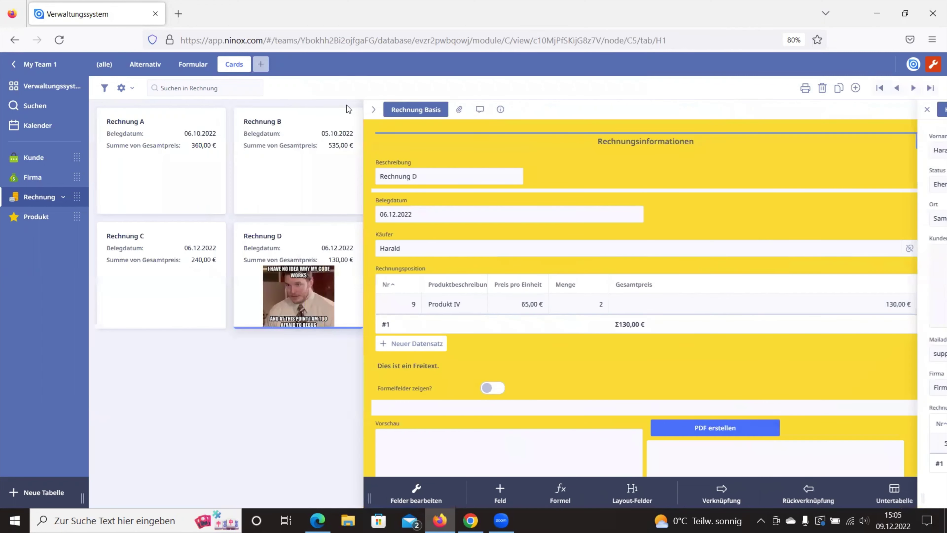
{"action": "left_click", "coordinate": [381, 111]}
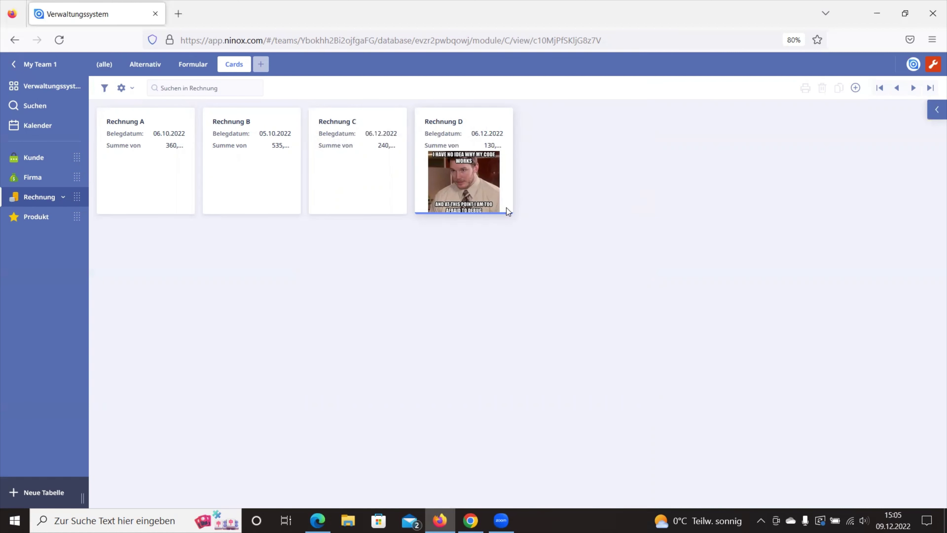
Step: Add an Auswahl field named Status to the invoice form from the Rechnung A record, and save the changes
{"action": "left_click", "coordinate": [135, 171]}
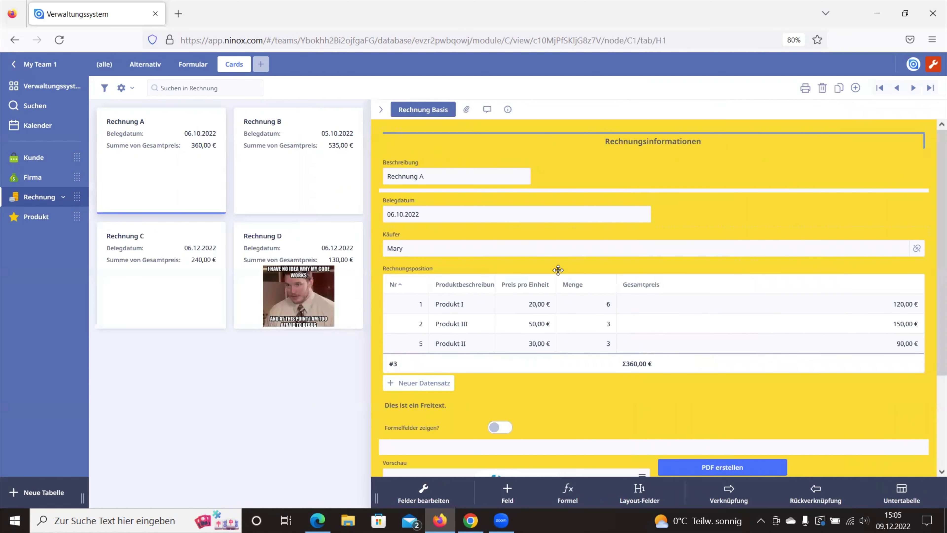
{"action": "left_click", "coordinate": [517, 483]}
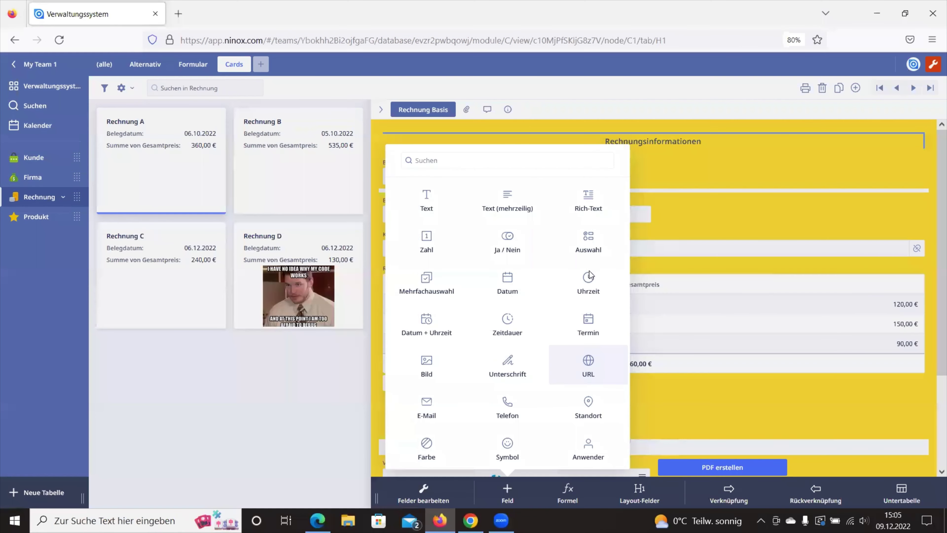
{"action": "left_click", "coordinate": [592, 250]}
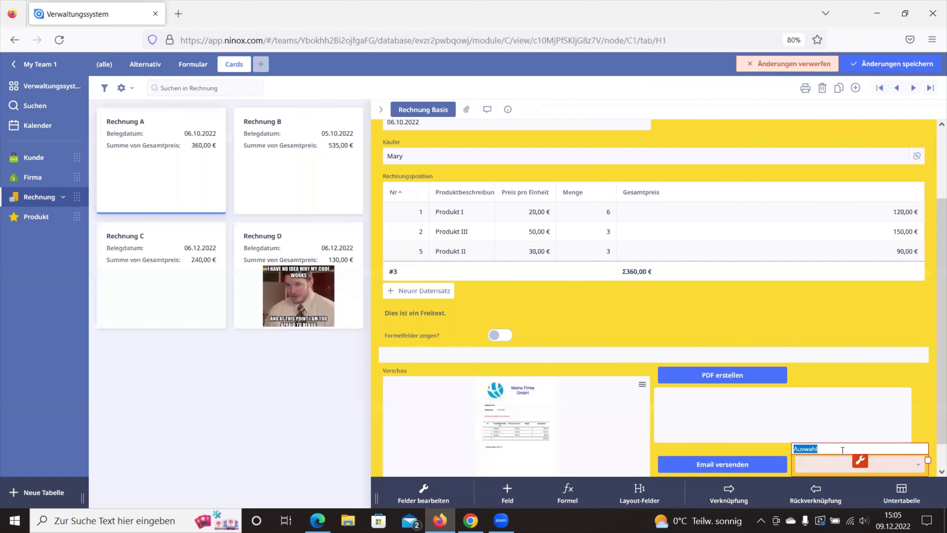
{"action": "type", "text": "Status"}
{"action": "key", "text": "Return"}
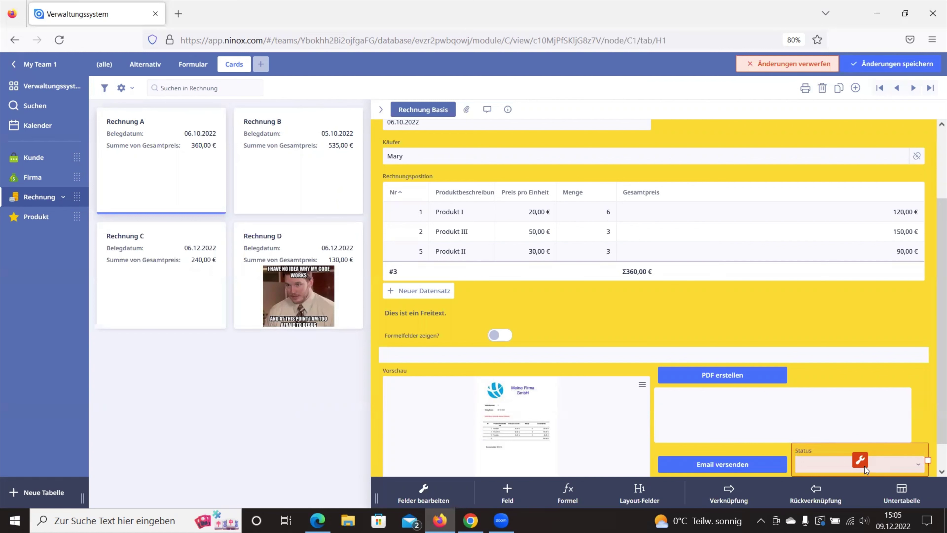
{"action": "left_click", "coordinate": [888, 65]}
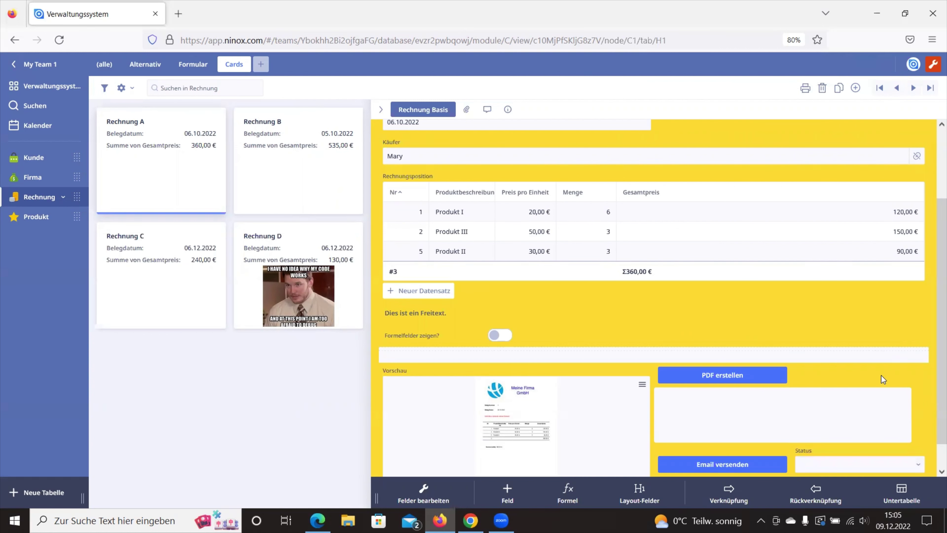
Step: Add the options Neu, Verschickt, Bezahlt and Storniert to the Status selection field
{"action": "left_click", "coordinate": [859, 460]}
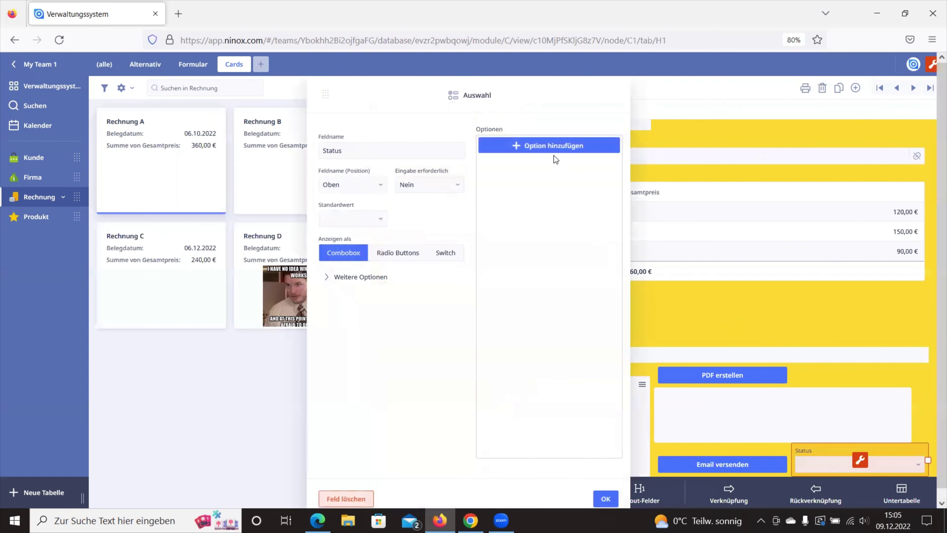
{"action": "left_click", "coordinate": [552, 149]}
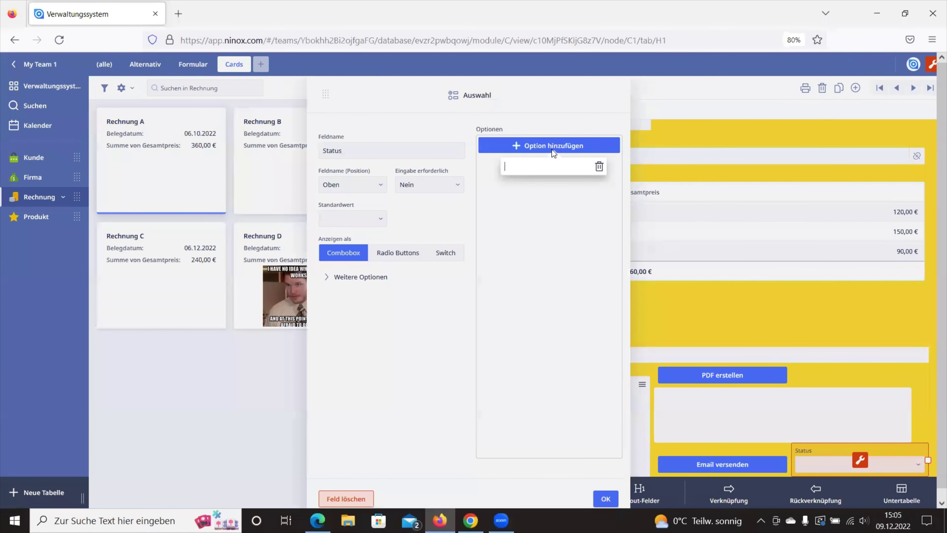
{"action": "type", "text": "Neu"}
{"action": "left_click", "coordinate": [553, 203]}
{"action": "left_click", "coordinate": [544, 163]}
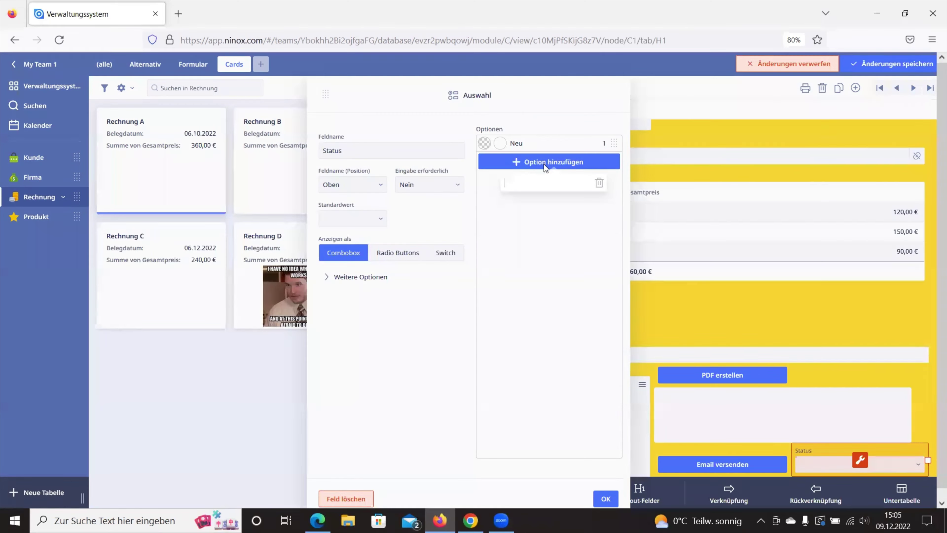
{"action": "type", "text": "Verschickt"}
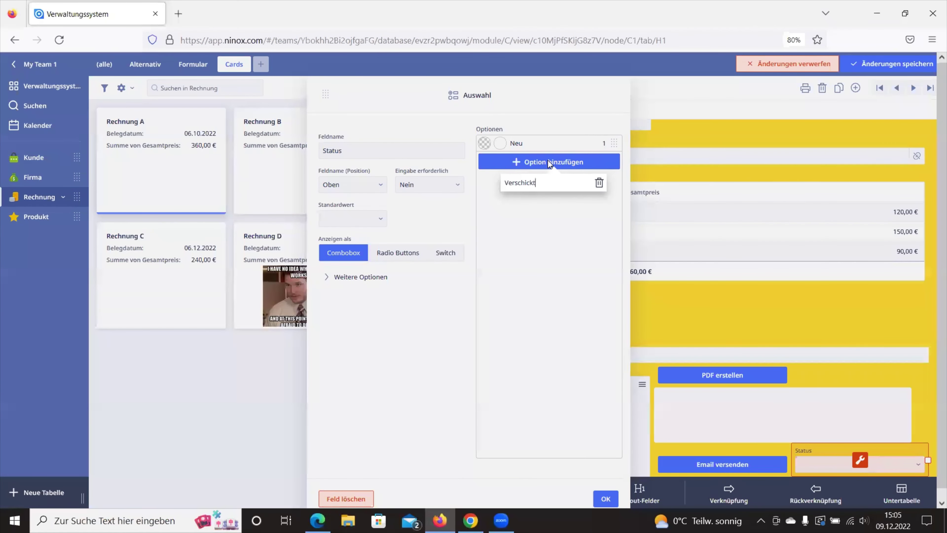
{"action": "key", "text": "Return"}
{"action": "left_click", "coordinate": [552, 178]}
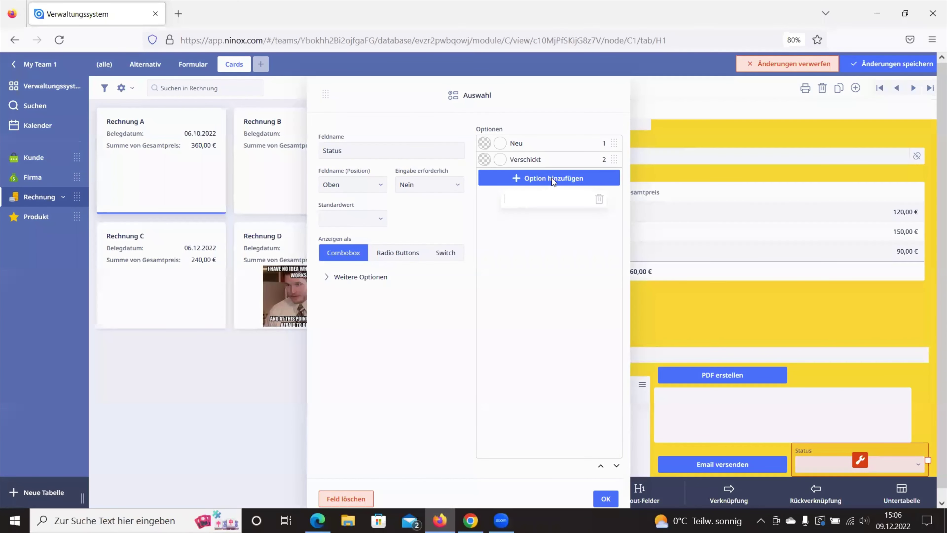
{"action": "type", "text": "Bezahlt"}
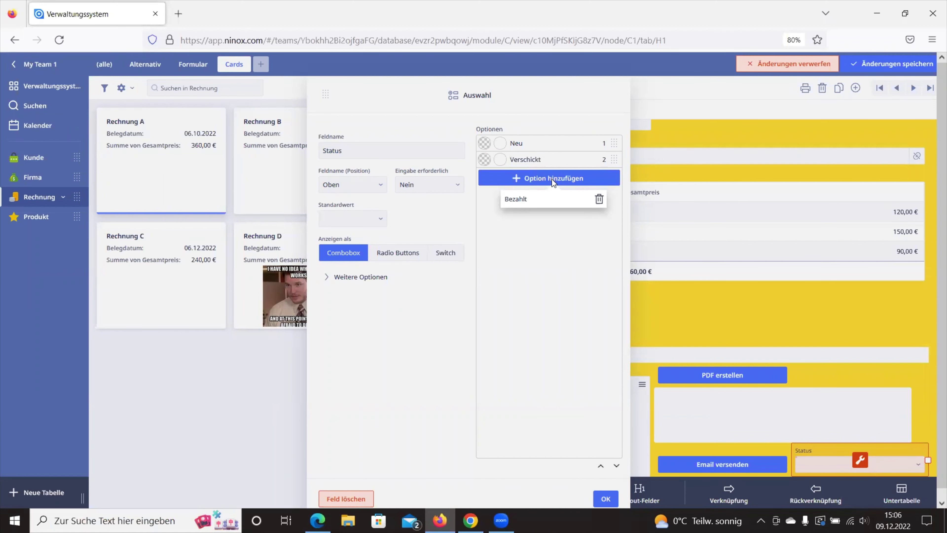
{"action": "key", "text": "Return"}
{"action": "left_click", "coordinate": [563, 194]}
{"action": "type", "text": "Storniert"}
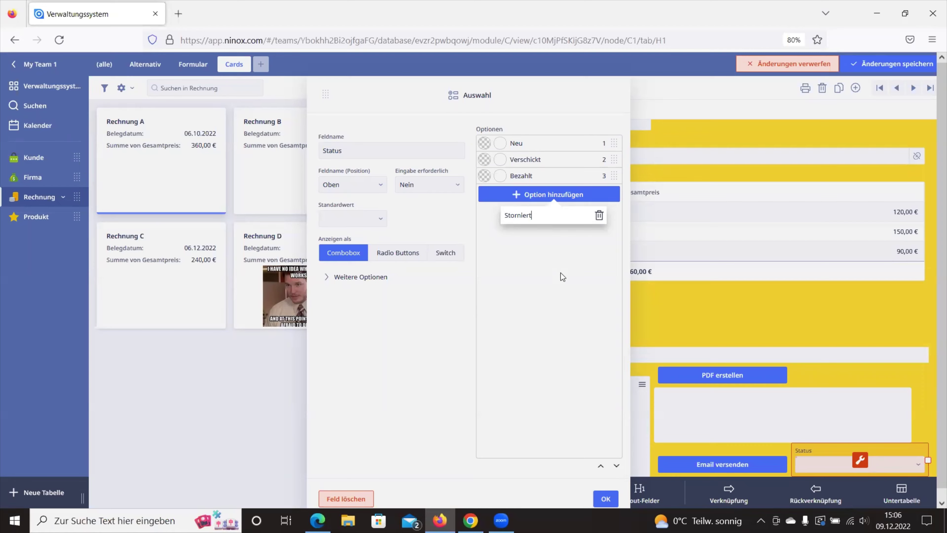
{"action": "key", "text": "Return"}
Step: Color the Status options: Neu green, Verschickt light blue, Bezahlt yellow and Storniert red
{"action": "left_click", "coordinate": [500, 143]}
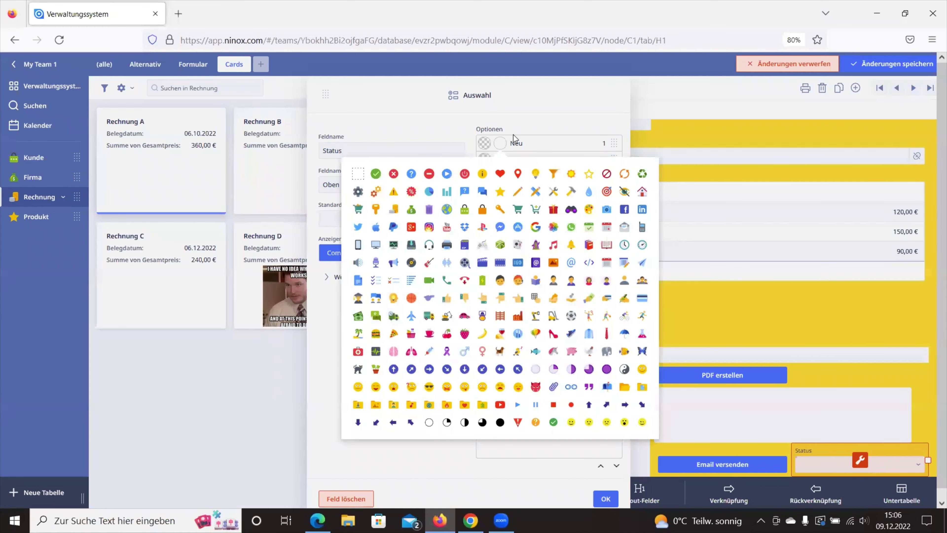
{"action": "left_click", "coordinate": [485, 144]}
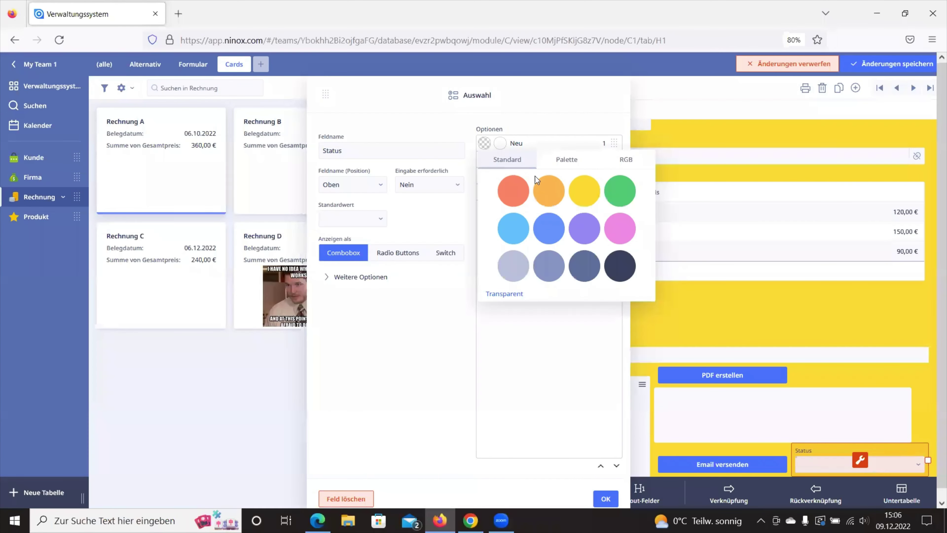
{"action": "left_click", "coordinate": [609, 189]}
{"action": "left_click", "coordinate": [529, 352]}
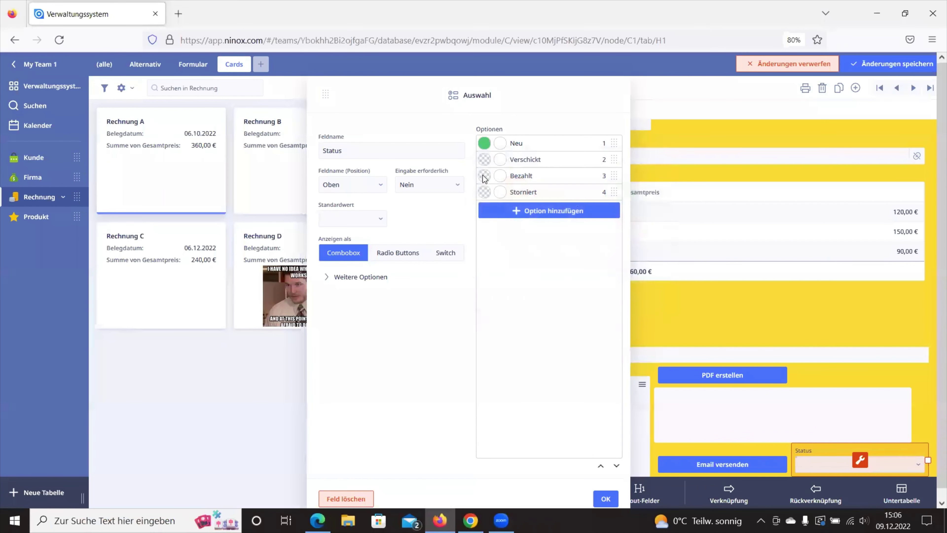
{"action": "left_click", "coordinate": [485, 161]}
{"action": "left_click", "coordinate": [513, 247]}
{"action": "left_click", "coordinate": [517, 343]}
{"action": "left_click", "coordinate": [485, 175]}
{"action": "left_click", "coordinate": [579, 221]}
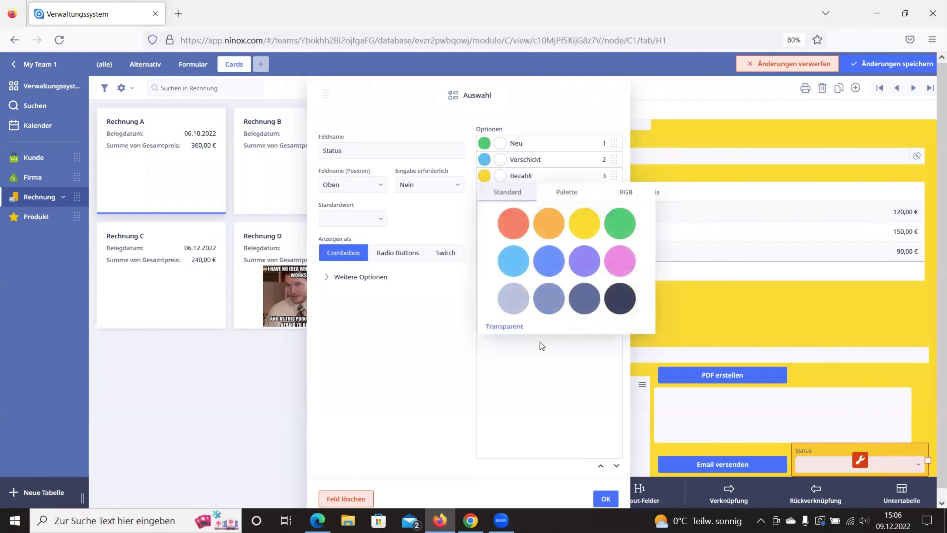
{"action": "left_click", "coordinate": [532, 360]}
{"action": "left_click", "coordinate": [486, 193]}
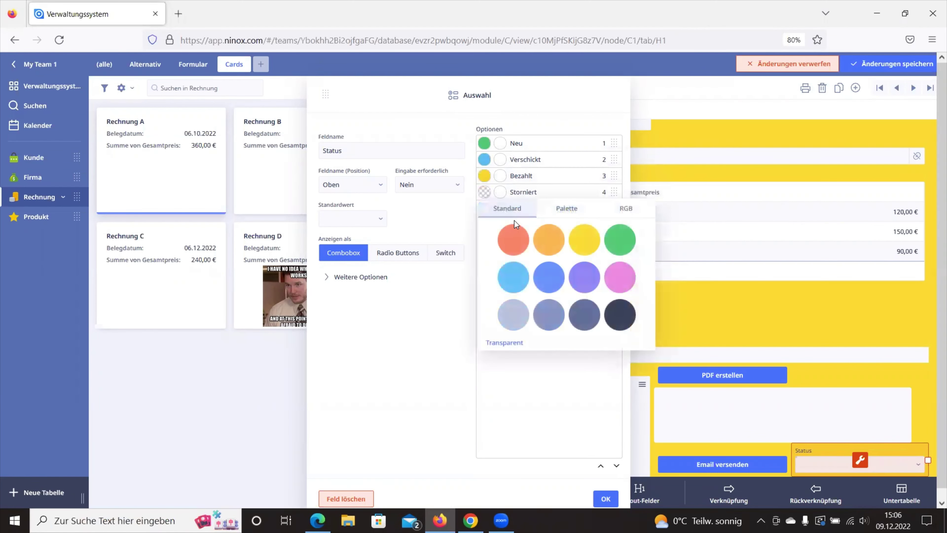
{"action": "left_click", "coordinate": [520, 237]}
{"action": "left_click", "coordinate": [526, 371]}
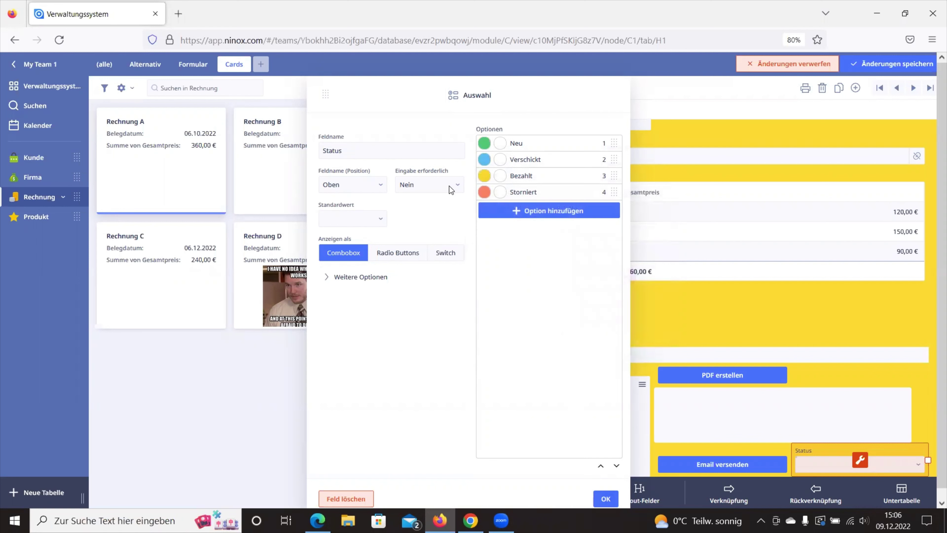
Step: Set the Status field's default value to Neu and save the field changes
{"action": "left_click", "coordinate": [373, 223]}
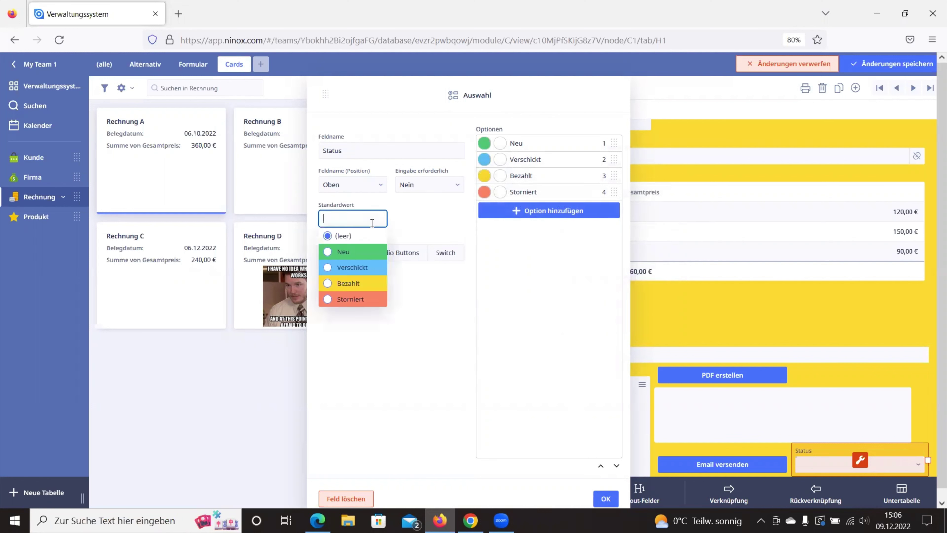
{"action": "left_click", "coordinate": [346, 254]}
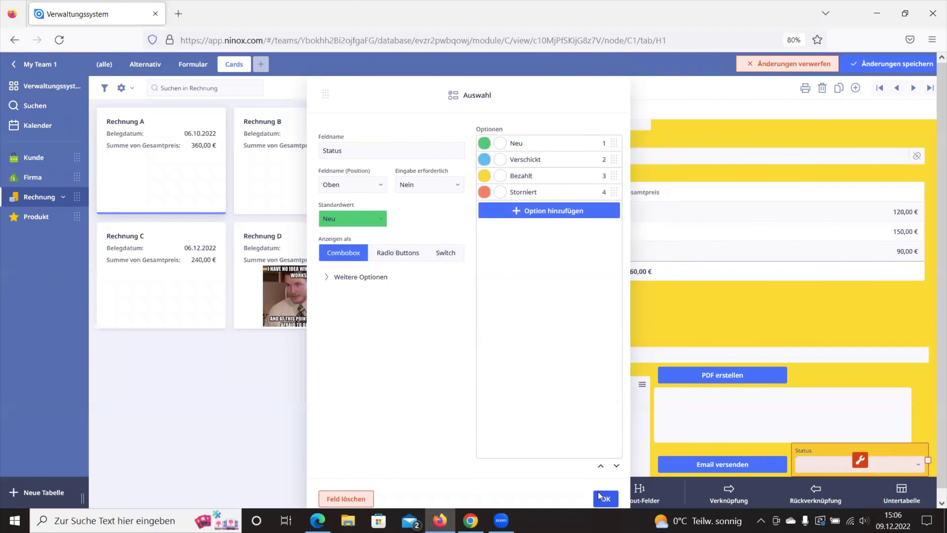
{"action": "left_click", "coordinate": [604, 498]}
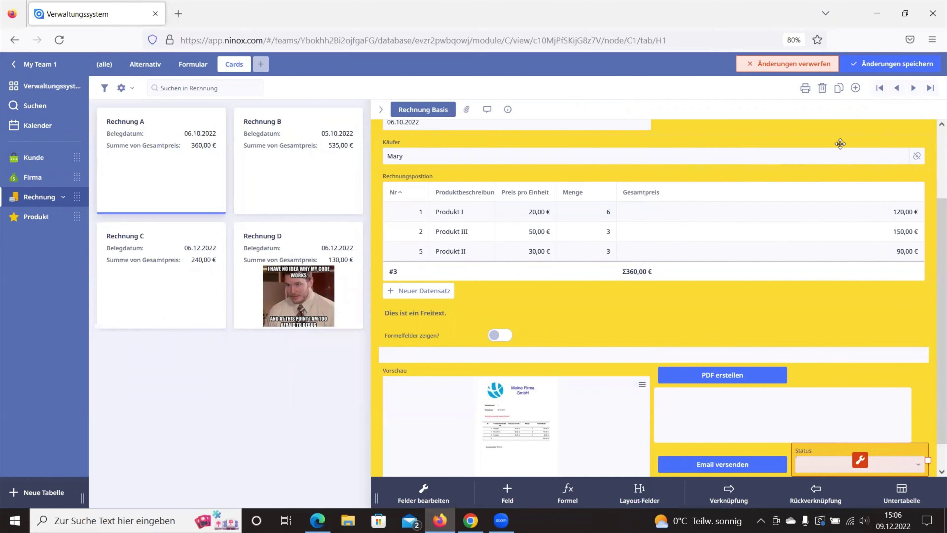
{"action": "left_click", "coordinate": [895, 64]}
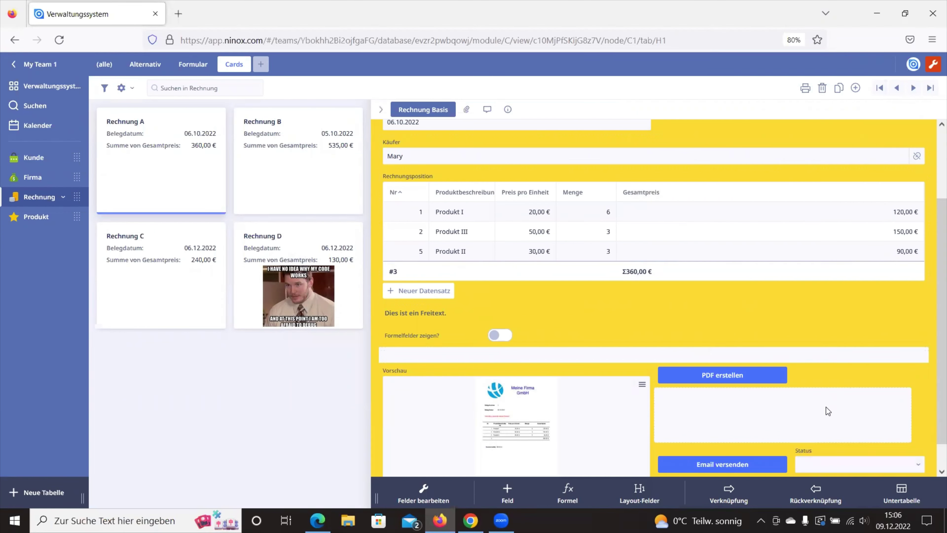
Step: Move the Status field beside Beschreibung, saving the layout, and set Rechnung A's status to Neu
{"action": "left_click_drag", "start_coordinate": [835, 446], "coordinate": [643, 171]}
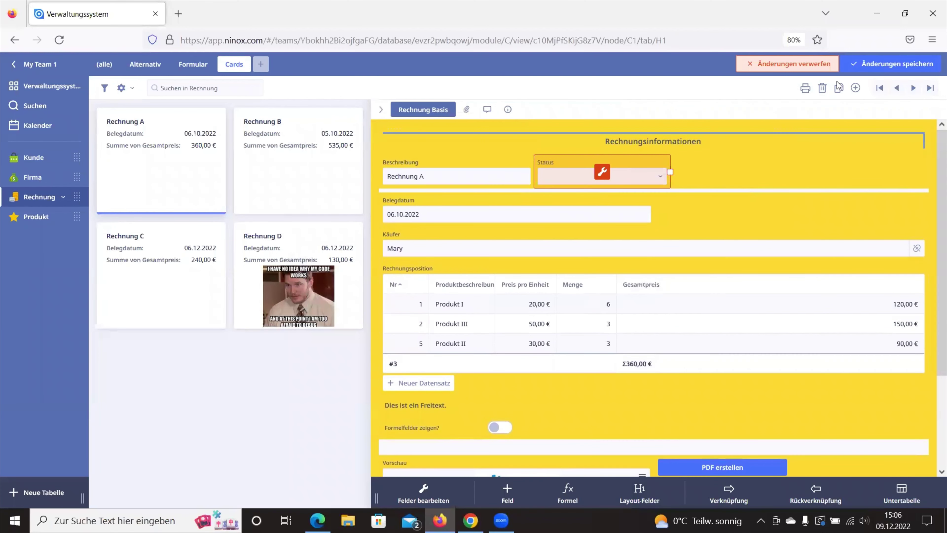
{"action": "left_click", "coordinate": [869, 69]}
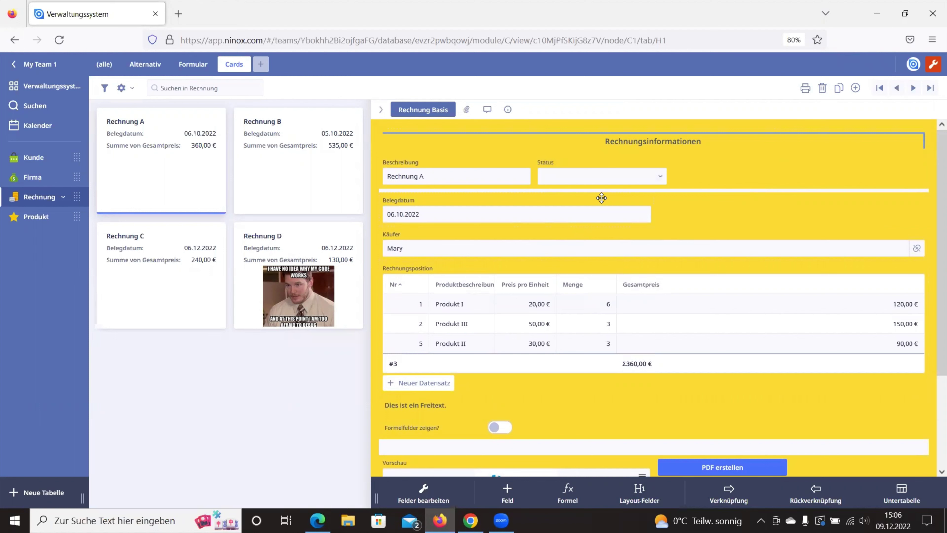
{"action": "left_click", "coordinate": [603, 180]}
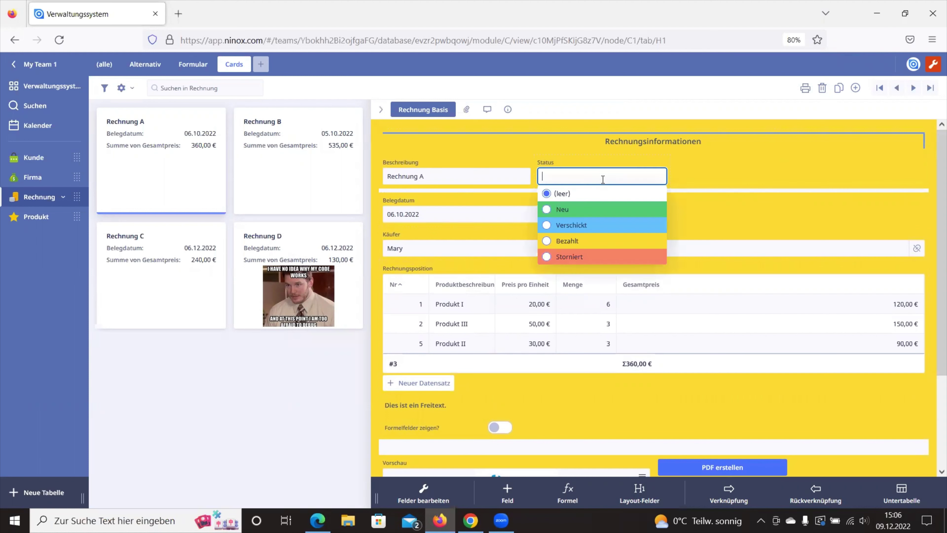
{"action": "left_click", "coordinate": [596, 210]}
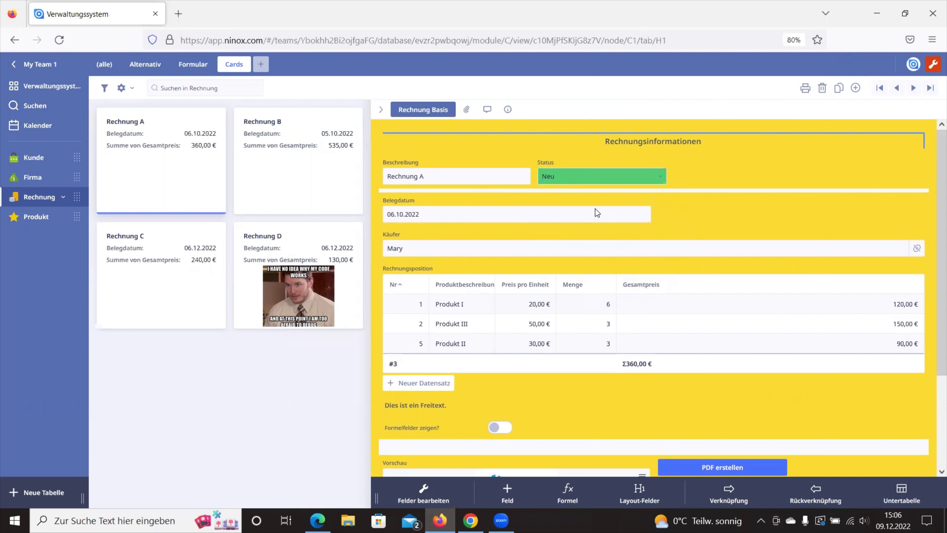
Step: Set the status of Rechnung B to Verschickt, Rechnung C to Bezahlt and Rechnung D to Storniert
{"action": "left_click", "coordinate": [608, 176]}
{"action": "left_click", "coordinate": [605, 224]}
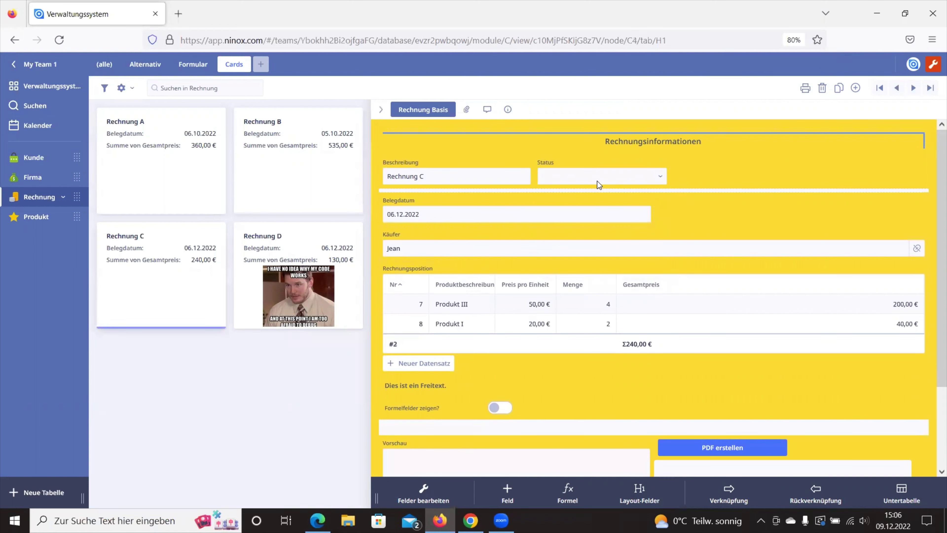
{"action": "left_click", "coordinate": [603, 176]}
{"action": "left_click", "coordinate": [593, 244]}
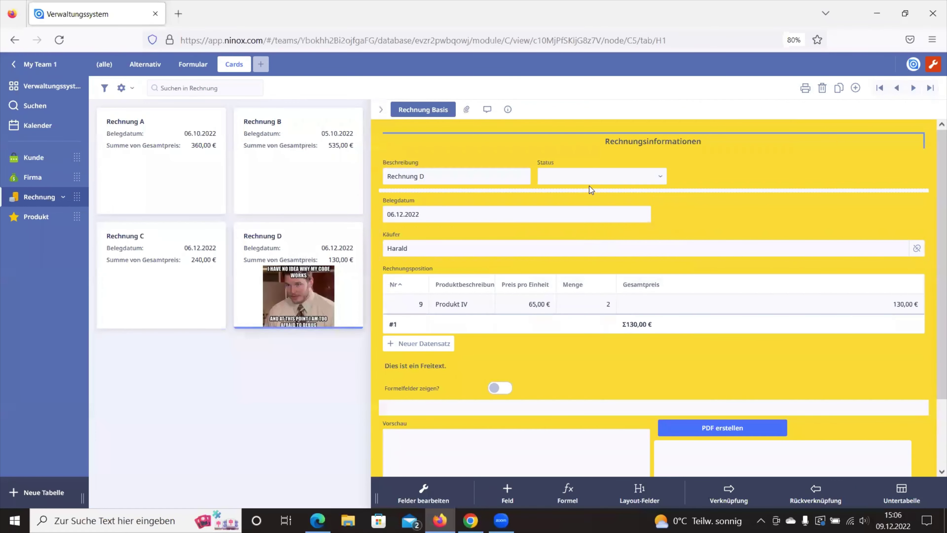
{"action": "left_click", "coordinate": [588, 180]}
{"action": "left_click", "coordinate": [590, 257]}
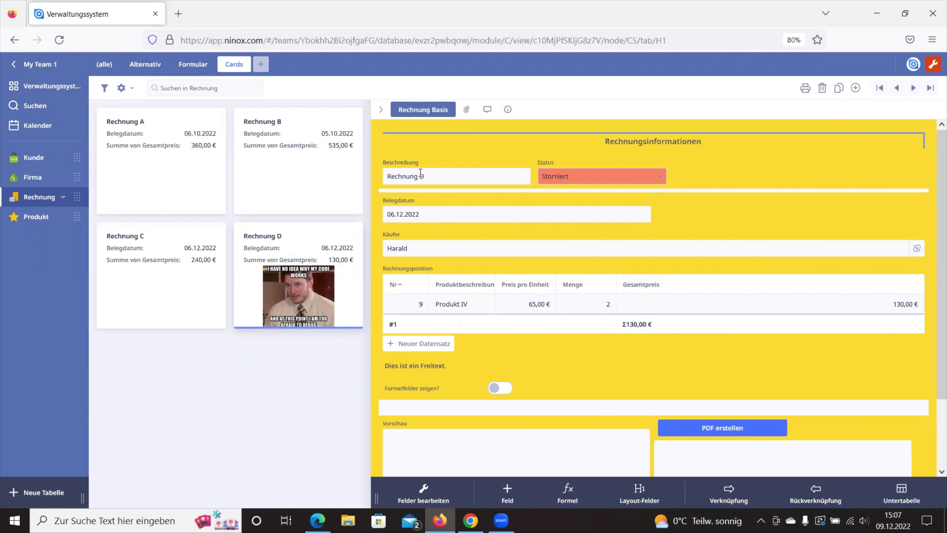
Step: Add Status as the first visible column of the Cards view, above Beschreibung
{"action": "left_click", "coordinate": [382, 110]}
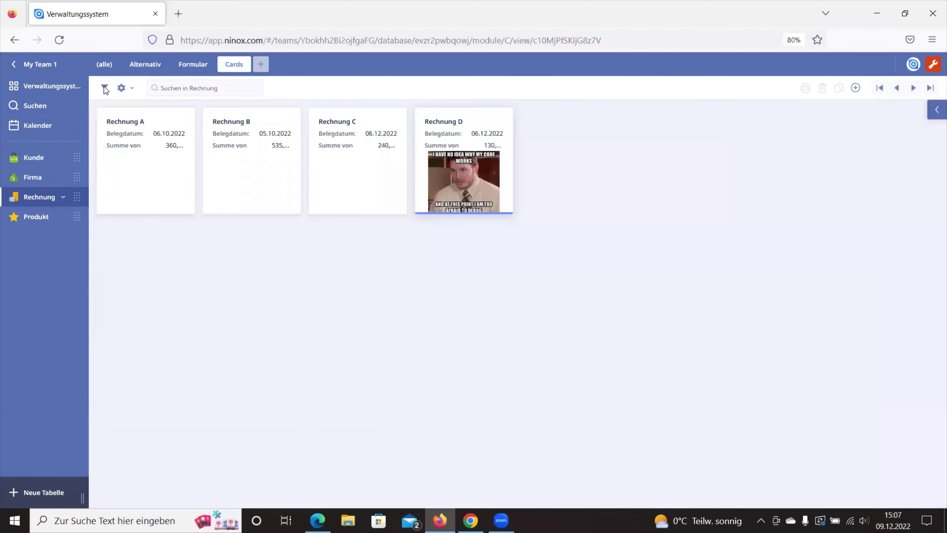
{"action": "left_click", "coordinate": [105, 88]}
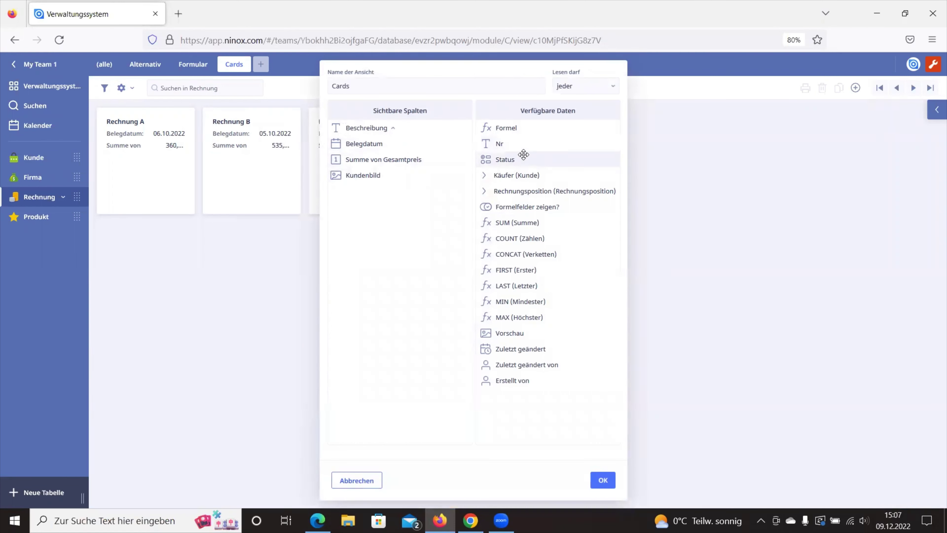
{"action": "left_click_drag", "start_coordinate": [516, 160], "coordinate": [414, 130]}
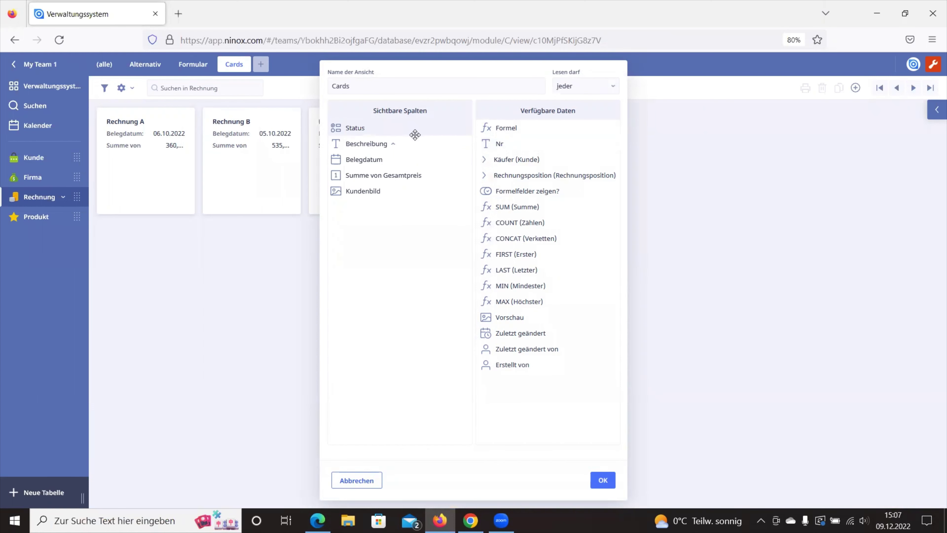
{"action": "left_click", "coordinate": [606, 480]}
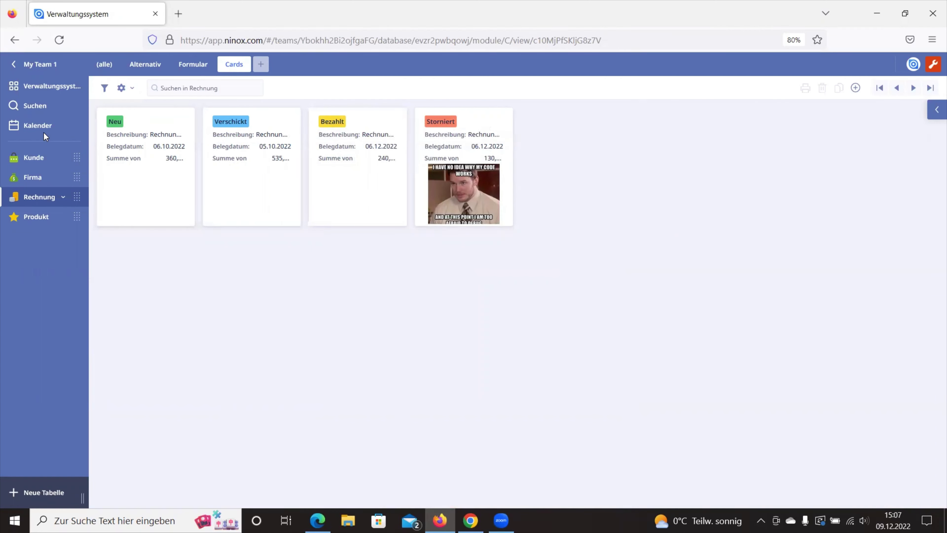
Step: Group the Cards view by the Status column
{"action": "left_click", "coordinate": [105, 87]}
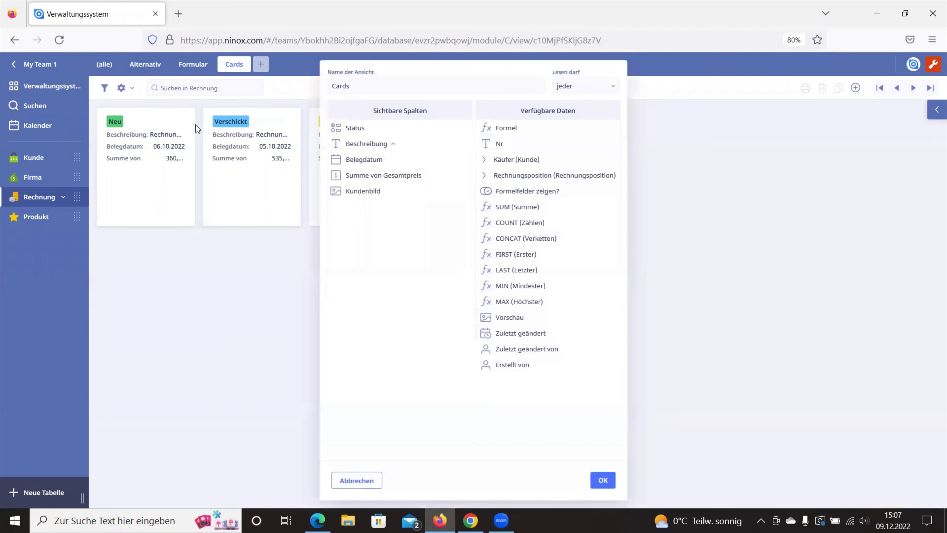
{"action": "left_click", "coordinate": [364, 132]}
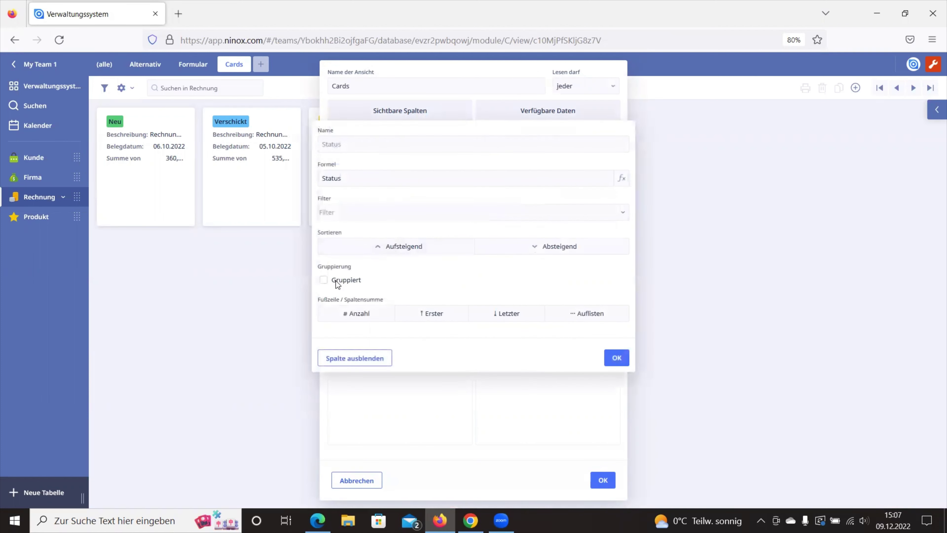
{"action": "left_click", "coordinate": [610, 357]}
{"action": "left_click", "coordinate": [607, 475]}
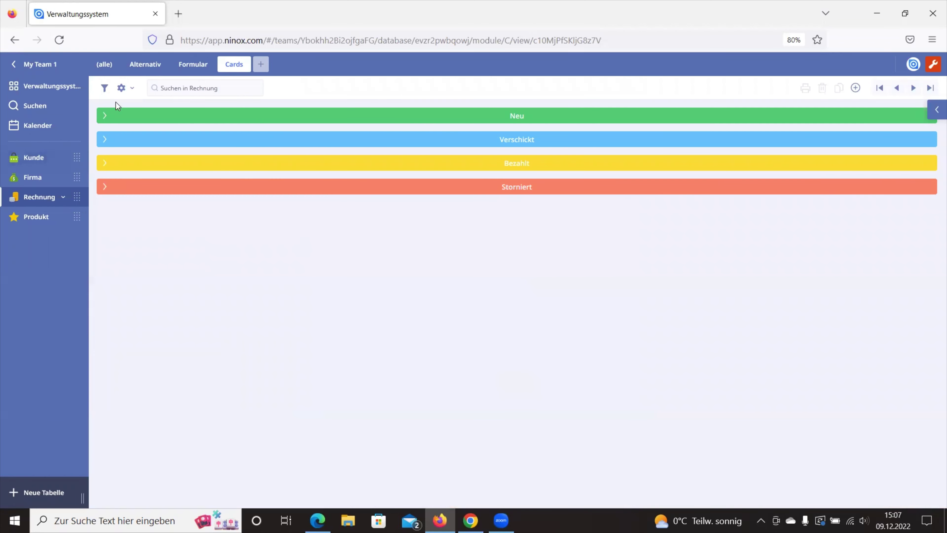
Step: Expand the Neu group and briefly unfold the Verschickt group to examine their invoice cards
{"action": "left_click", "coordinate": [105, 117]}
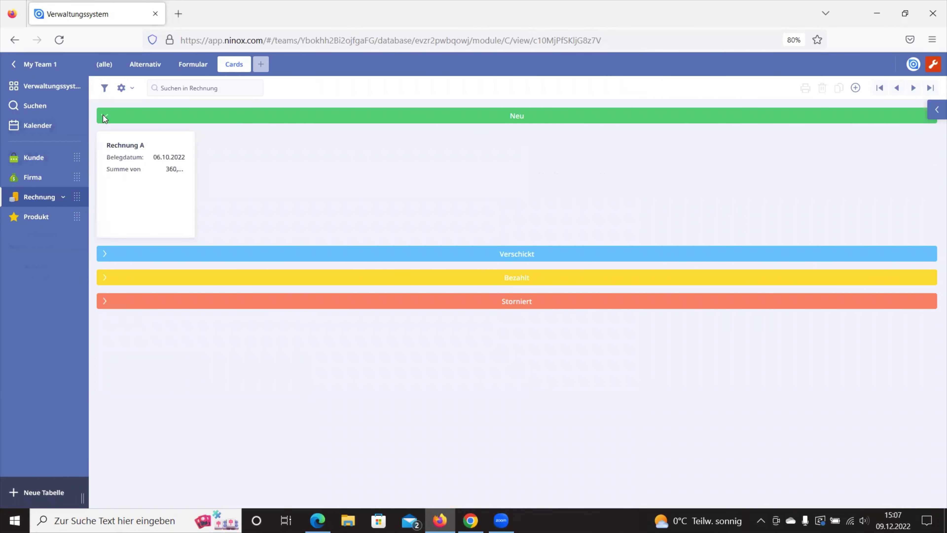
{"action": "left_click", "coordinate": [105, 116]}
{"action": "left_click", "coordinate": [105, 116]}
{"action": "left_click", "coordinate": [104, 254]}
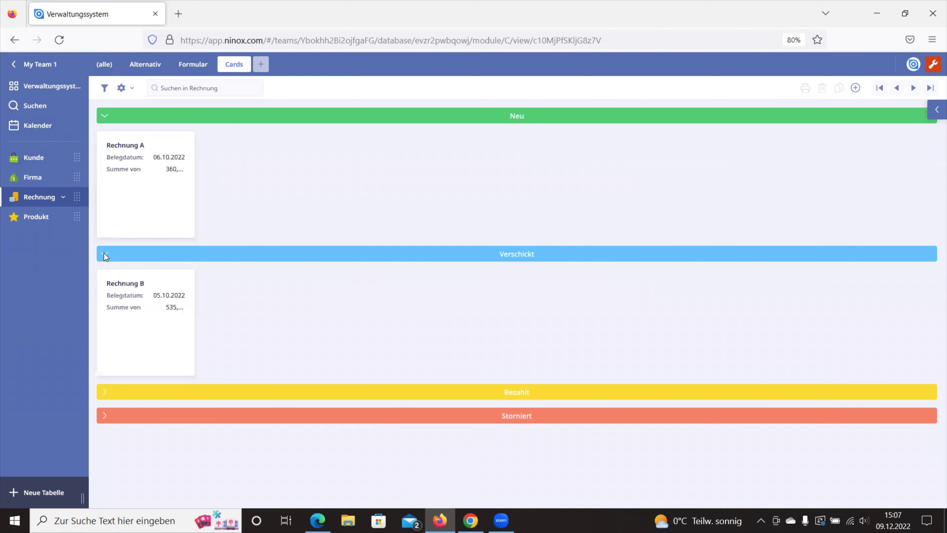
{"action": "left_click", "coordinate": [104, 254]}
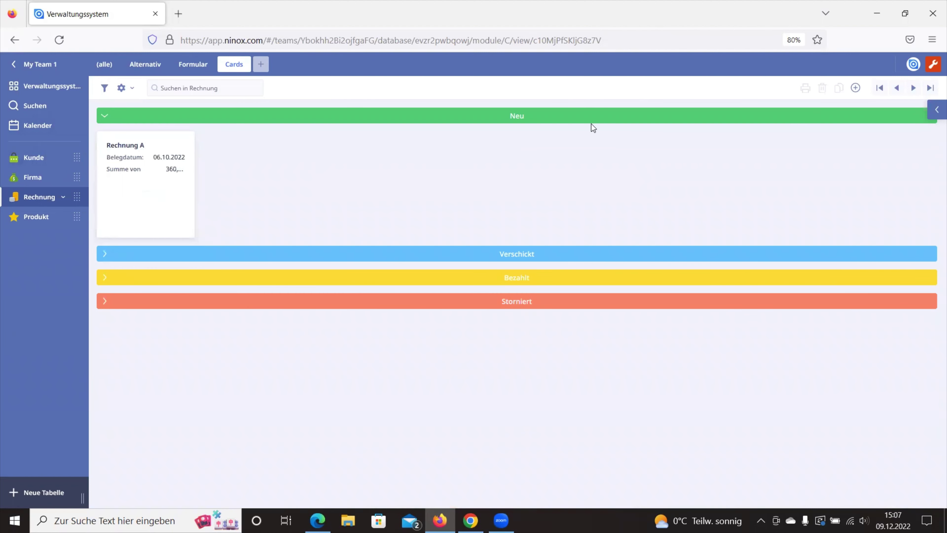
Step: Create a blank invoice record with the default status and reload the Rechnung table's cards
{"action": "left_click", "coordinate": [857, 88]}
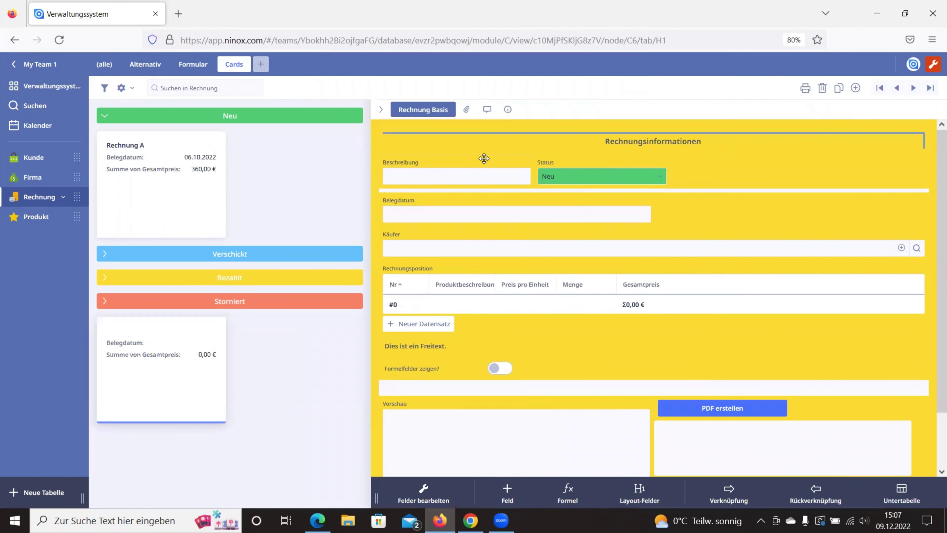
{"action": "left_click", "coordinate": [379, 111]}
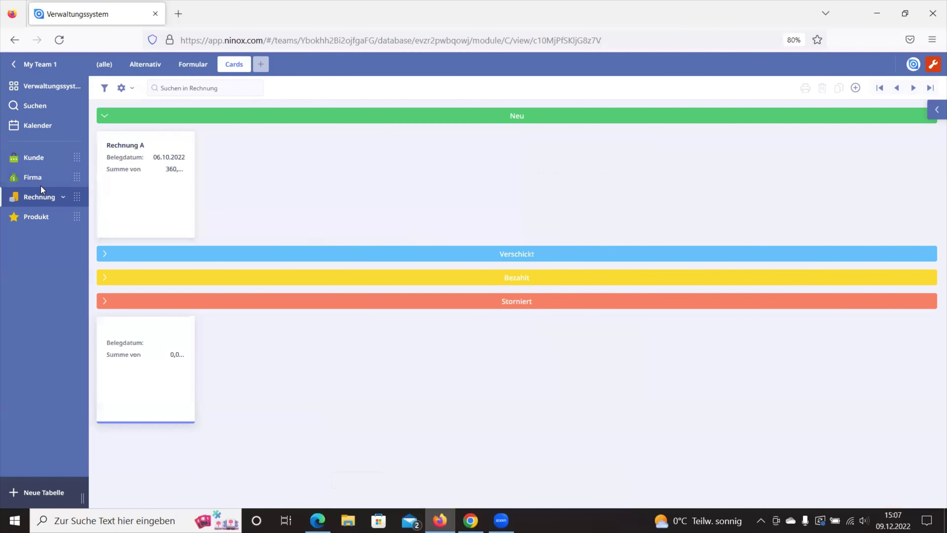
{"action": "left_click", "coordinate": [41, 186]}
{"action": "left_click", "coordinate": [43, 198]}
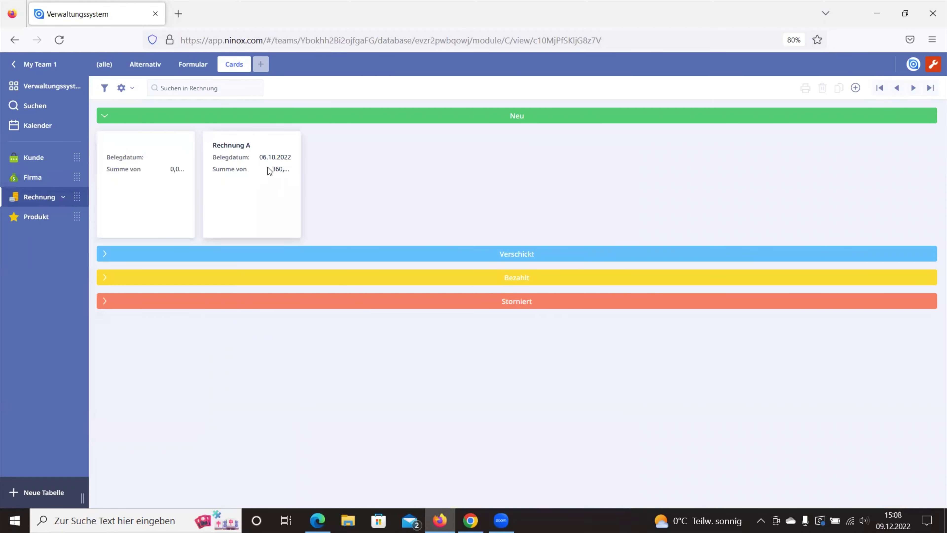
Step: Inspect the blank invoice's status, and collapse and re-expand the Neu group
{"action": "left_click", "coordinate": [142, 177]}
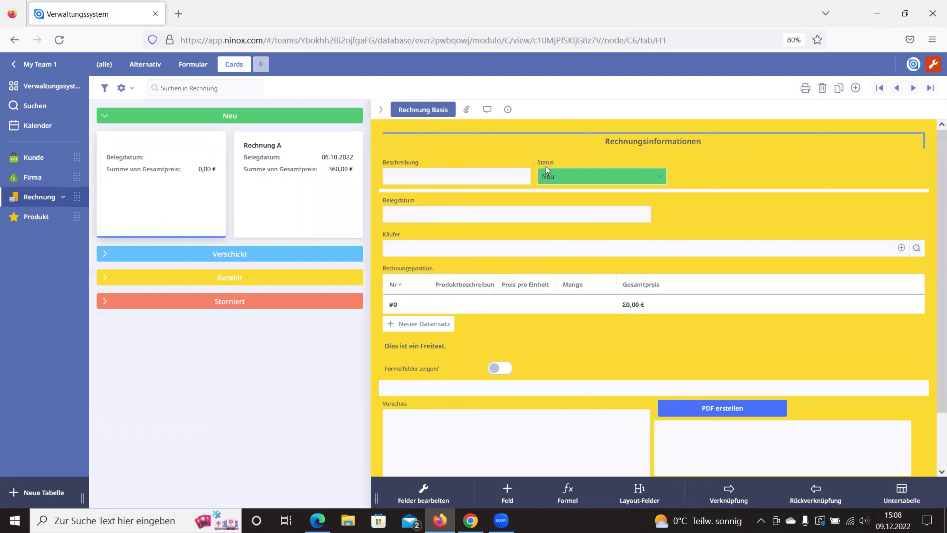
{"action": "left_click", "coordinate": [106, 114]}
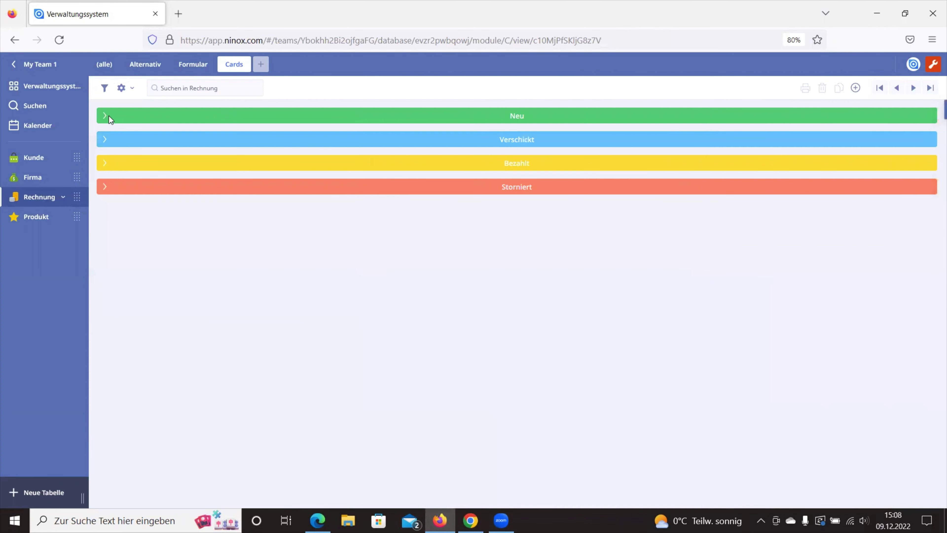
{"action": "left_click", "coordinate": [106, 115]}
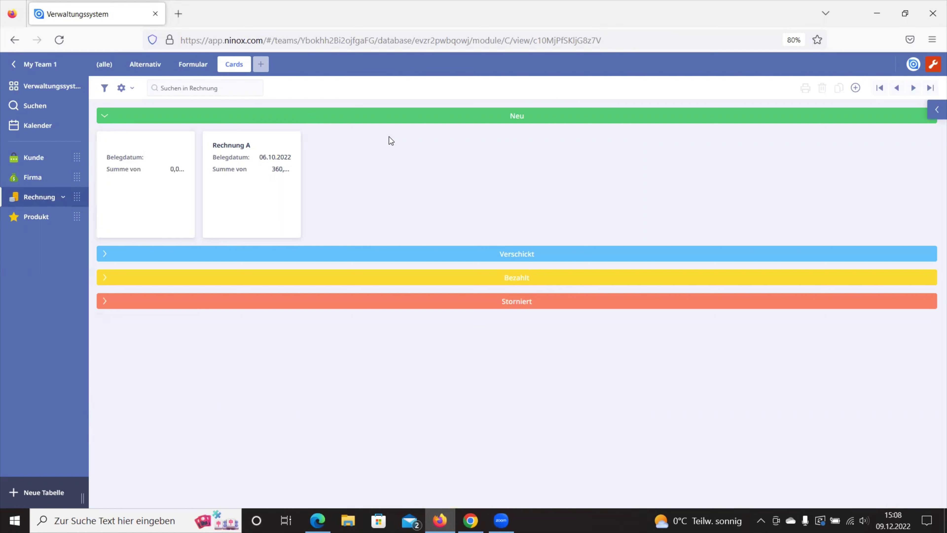
Step: Create a new Kanban view for the Rechnung table
{"action": "left_click", "coordinate": [263, 64]}
{"action": "left_click", "coordinate": [473, 200]}
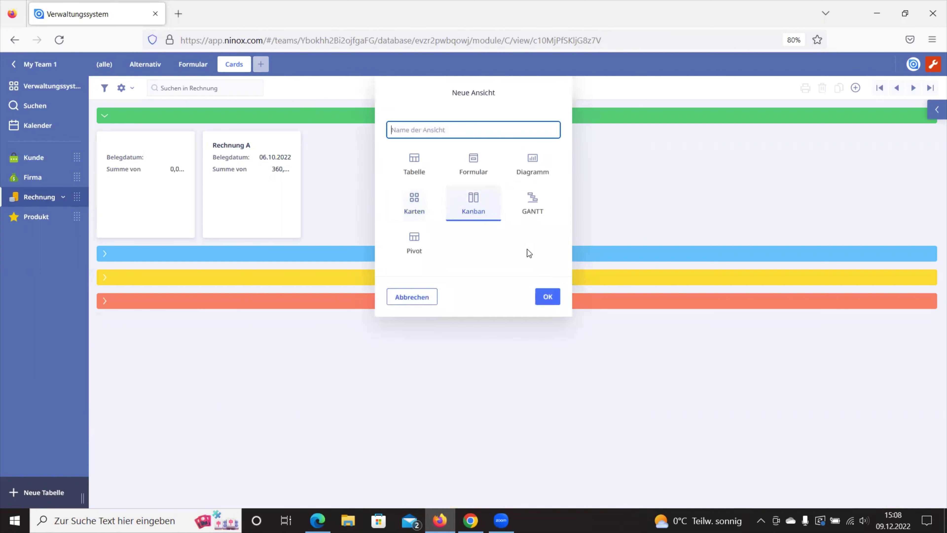
{"action": "left_click", "coordinate": [549, 295]}
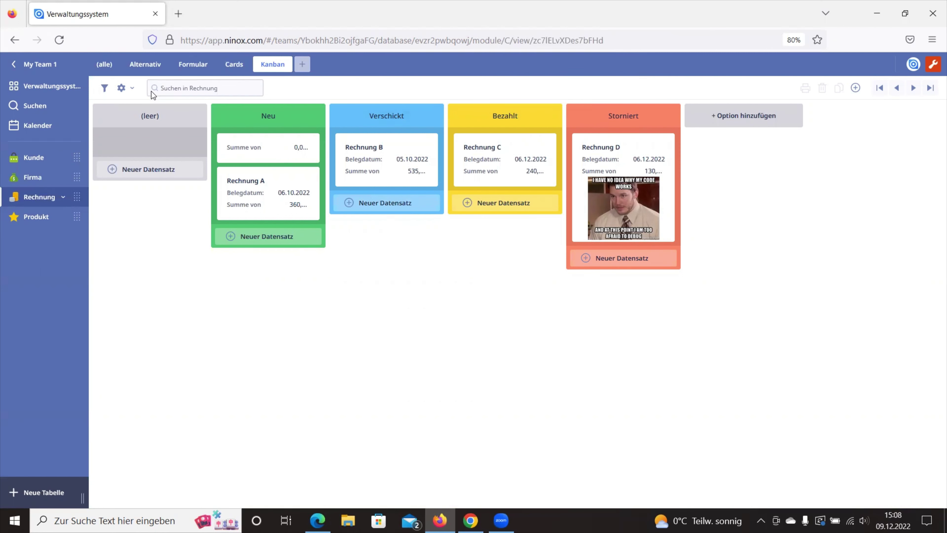
Step: Create a second Kanban view named Kanban2, starting from the (alle) view and using Status for its columns
{"action": "left_click", "coordinate": [98, 62]}
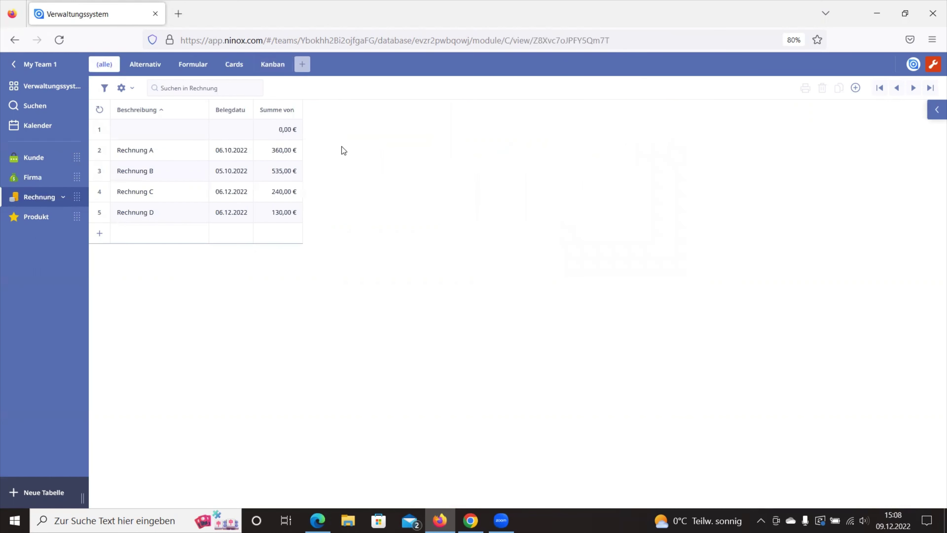
{"action": "left_click", "coordinate": [304, 64]}
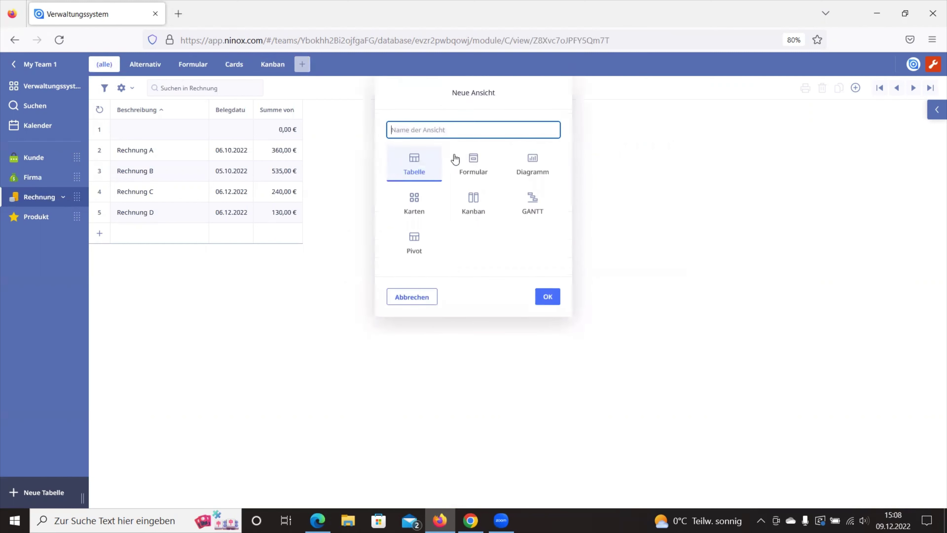
{"action": "left_click", "coordinate": [470, 196]}
{"action": "type", "text": "K"}
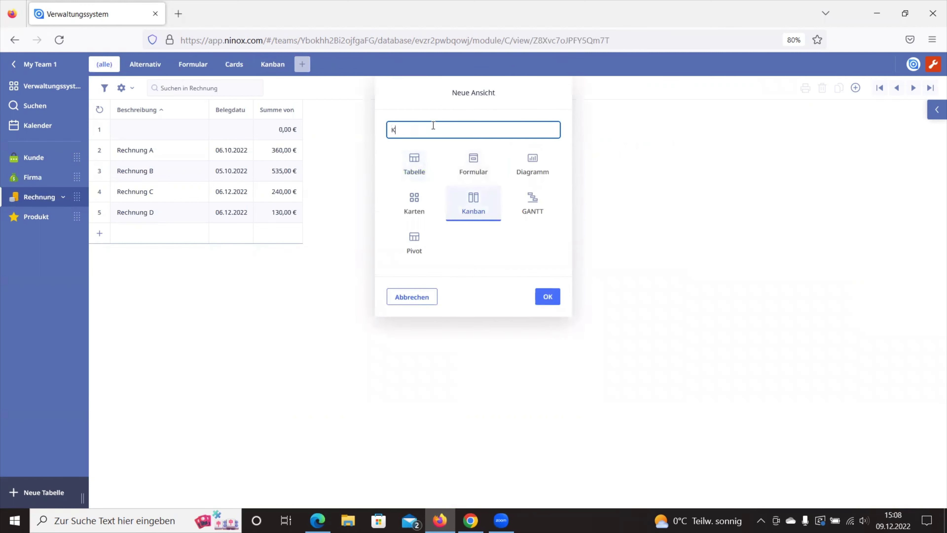
{"action": "type", "text": "anban2"}
{"action": "left_click", "coordinate": [547, 297]}
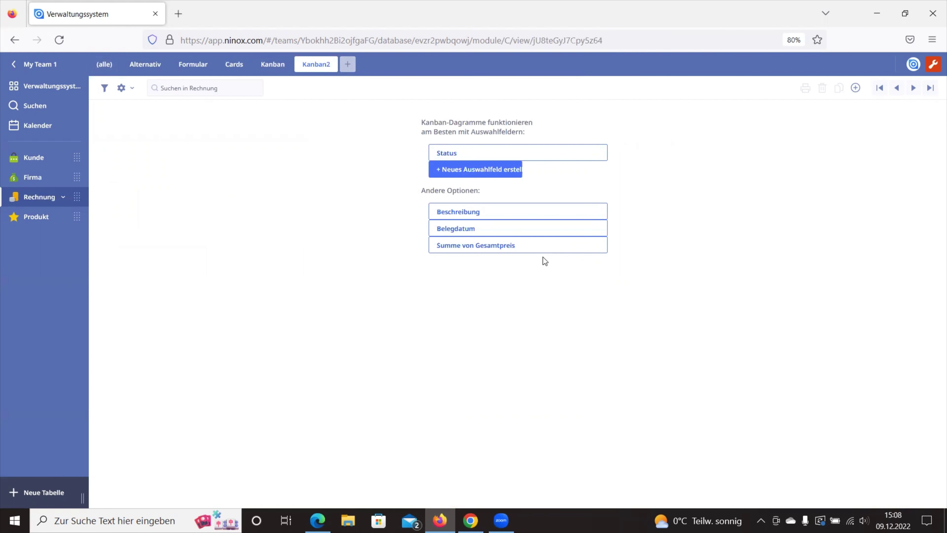
{"action": "left_click", "coordinate": [496, 155]}
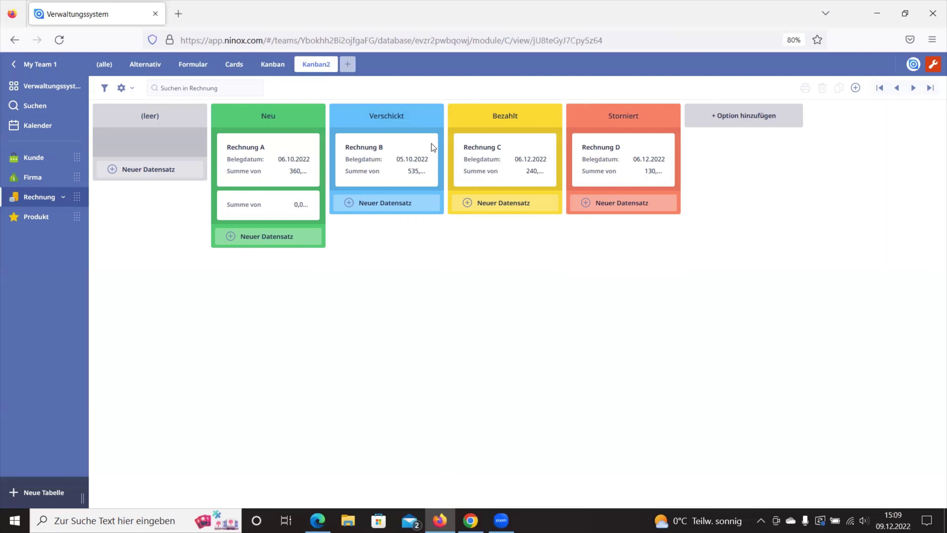
Step: Delete the Kanban2 view and return to the original Kanban view
{"action": "left_click", "coordinate": [322, 65]}
{"action": "left_click", "coordinate": [323, 138]}
{"action": "left_click", "coordinate": [142, 65]}
{"action": "left_click", "coordinate": [261, 64]}
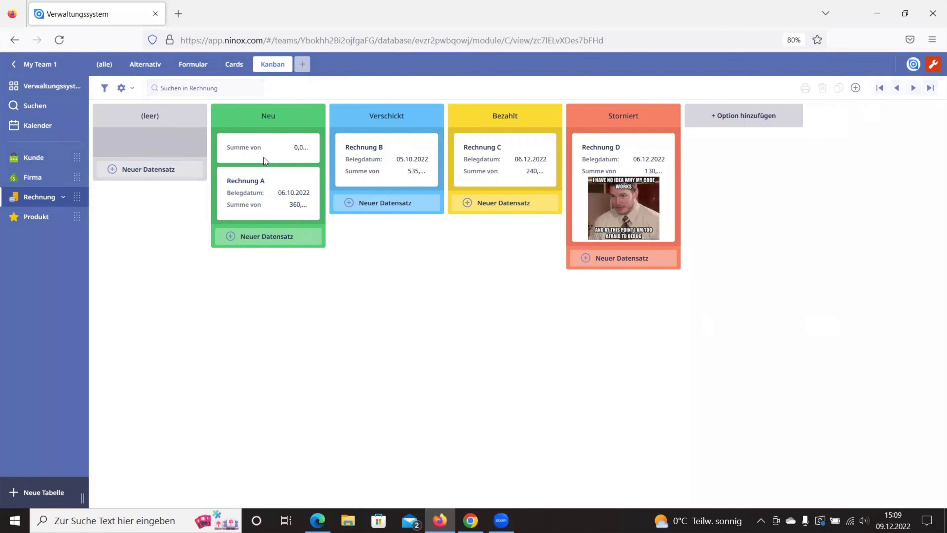
Step: Make the Status field mandatory by setting Eingabe erforderlich to Ja, and save the changes
{"action": "left_click", "coordinate": [258, 145]}
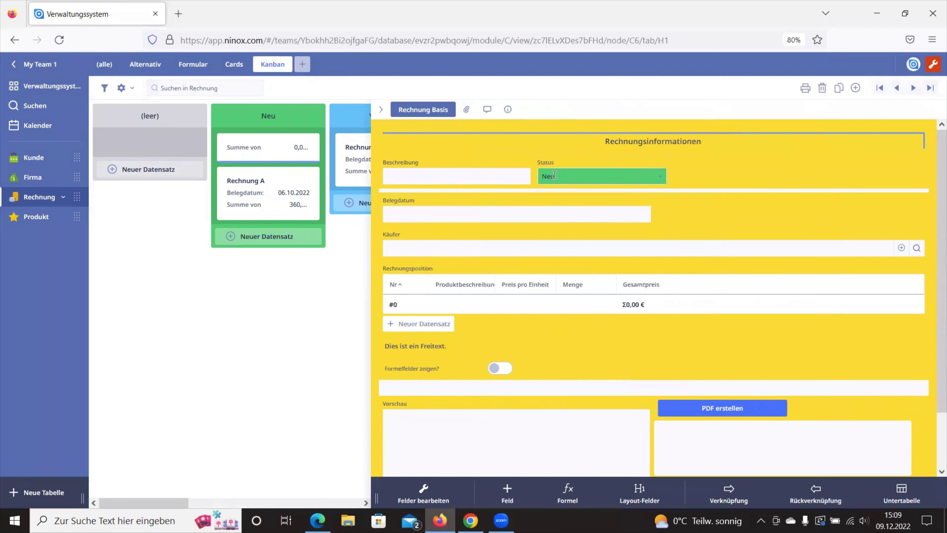
{"action": "left_click", "coordinate": [602, 172]}
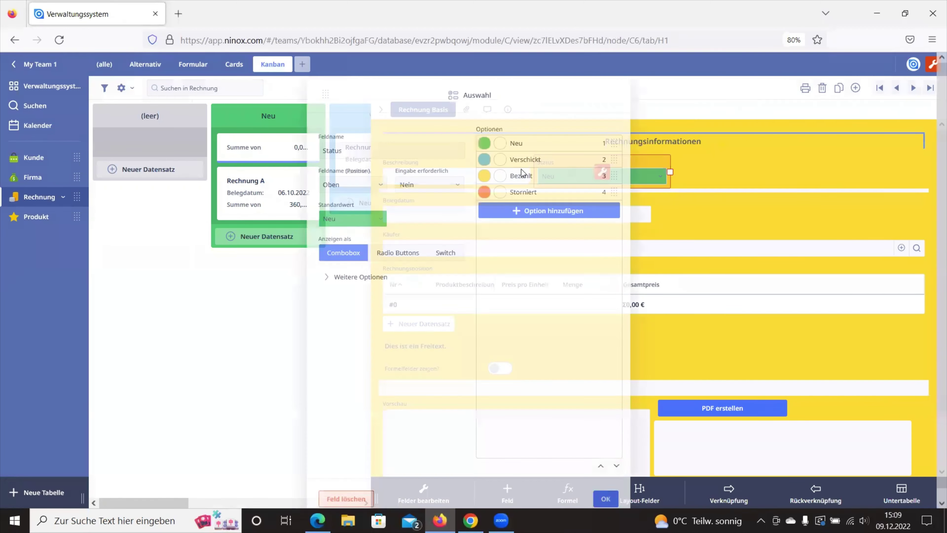
{"action": "left_click", "coordinate": [423, 186]}
{"action": "left_click", "coordinate": [417, 201]}
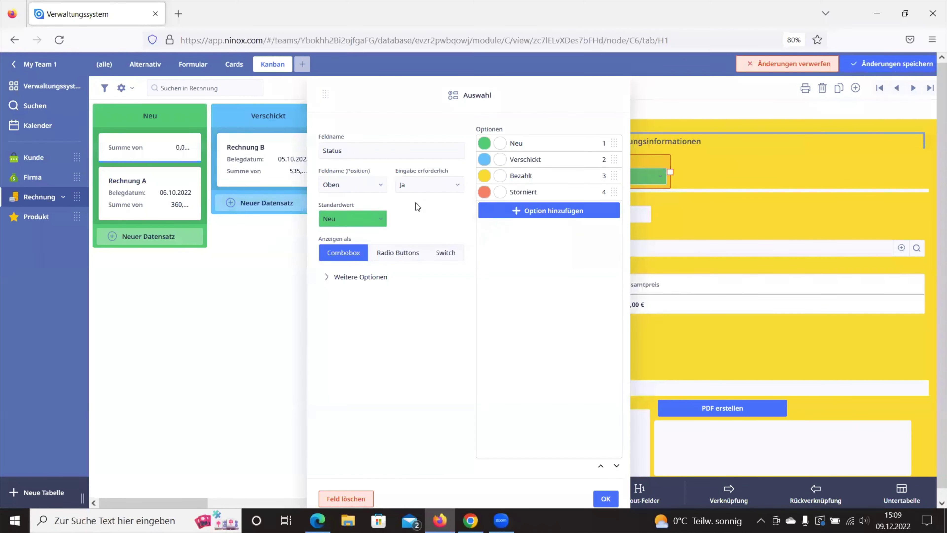
{"action": "left_click", "coordinate": [607, 498]}
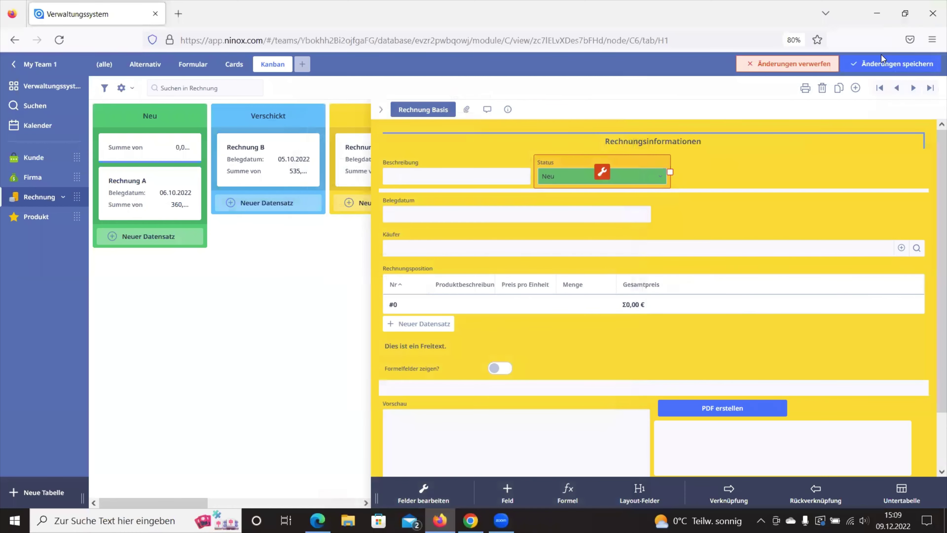
{"action": "left_click", "coordinate": [882, 67]}
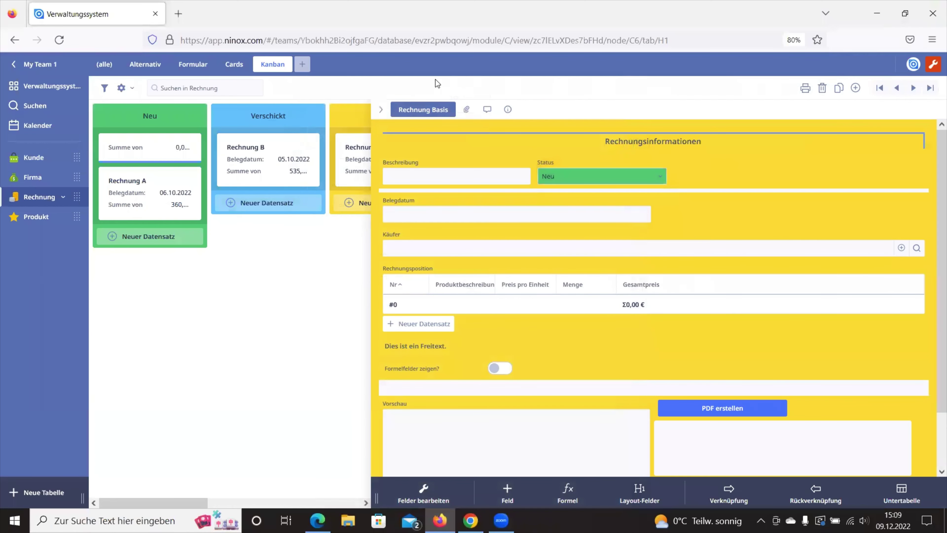
Step: Close the record form and move the blank invoice card from Neu to Verschickt on the Kanban board
{"action": "left_click", "coordinate": [380, 111]}
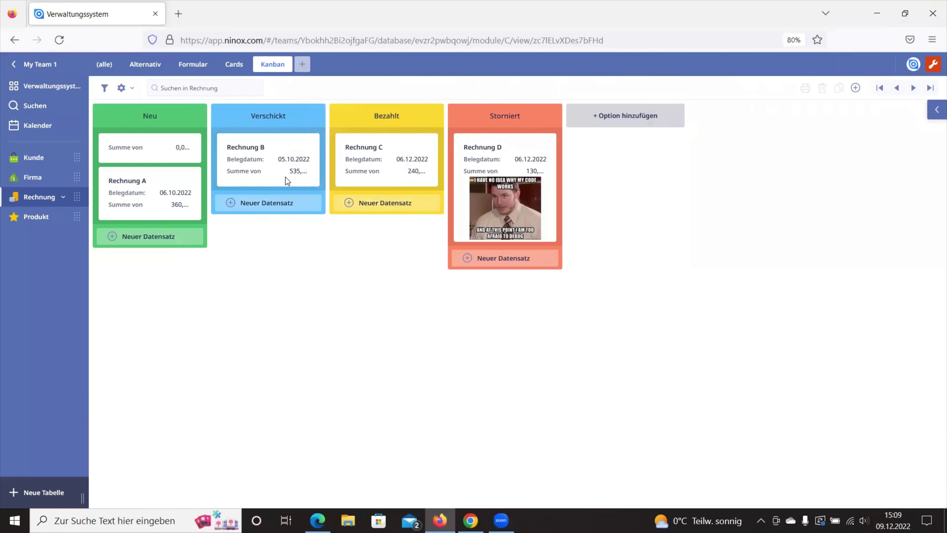
{"action": "left_click_drag", "start_coordinate": [150, 144], "coordinate": [273, 141]}
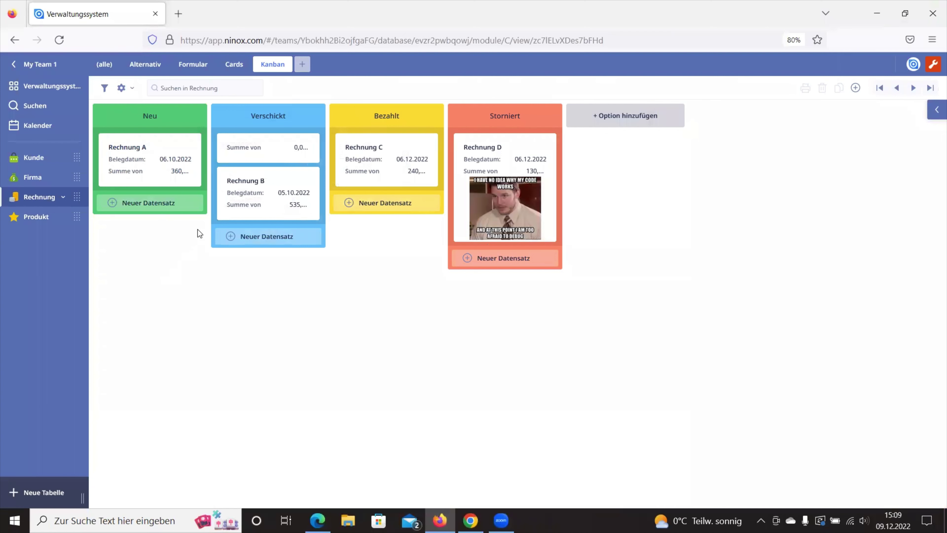
Step: Review the Alternativ, Formular, Cards and Kanban views of the Rechnung table in turn
{"action": "left_click", "coordinate": [154, 68]}
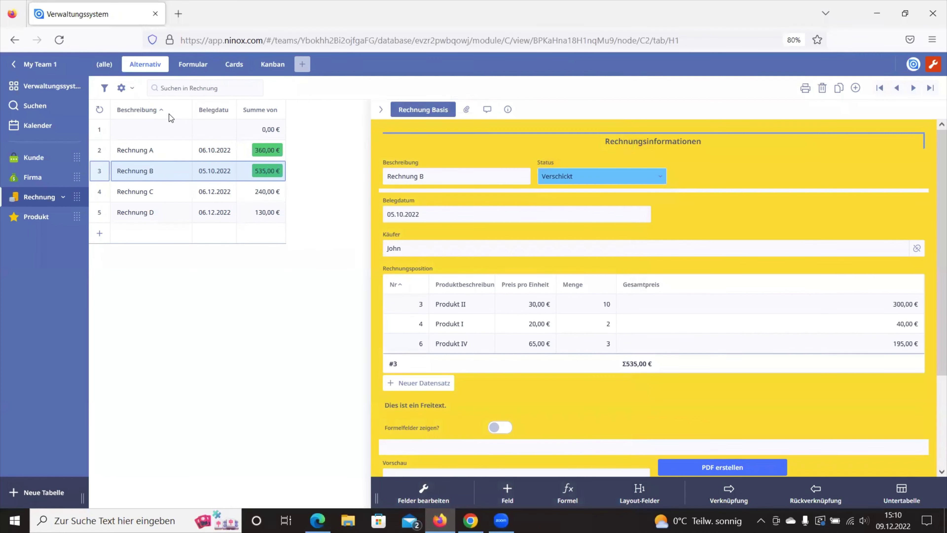
{"action": "left_click", "coordinate": [186, 61]}
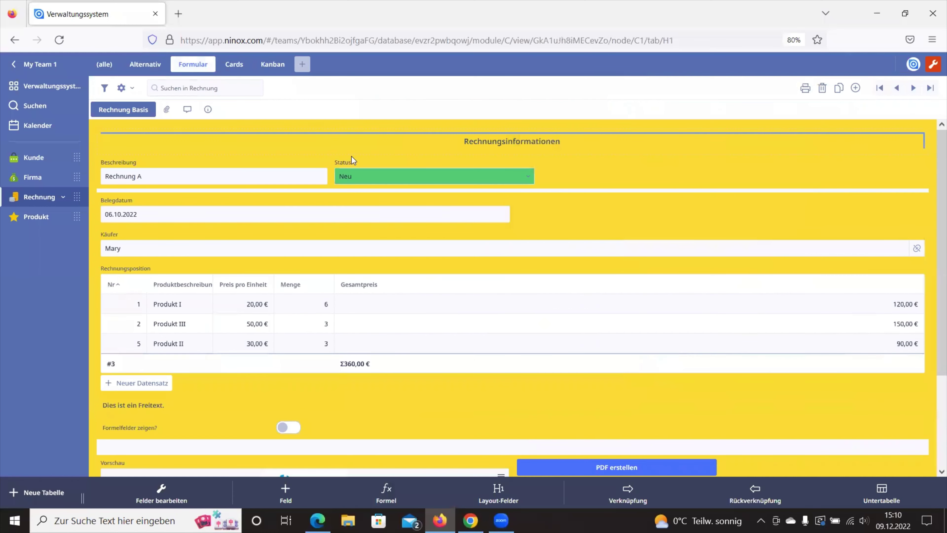
{"action": "scroll", "coordinate": [352, 249], "scroll_direction": "down", "scroll_amount": 2}
{"action": "scroll", "coordinate": [352, 249], "scroll_direction": "down", "scroll_amount": 2}
{"action": "scroll", "coordinate": [353, 248], "scroll_direction": "up", "scroll_amount": 4}
{"action": "left_click", "coordinate": [238, 67]}
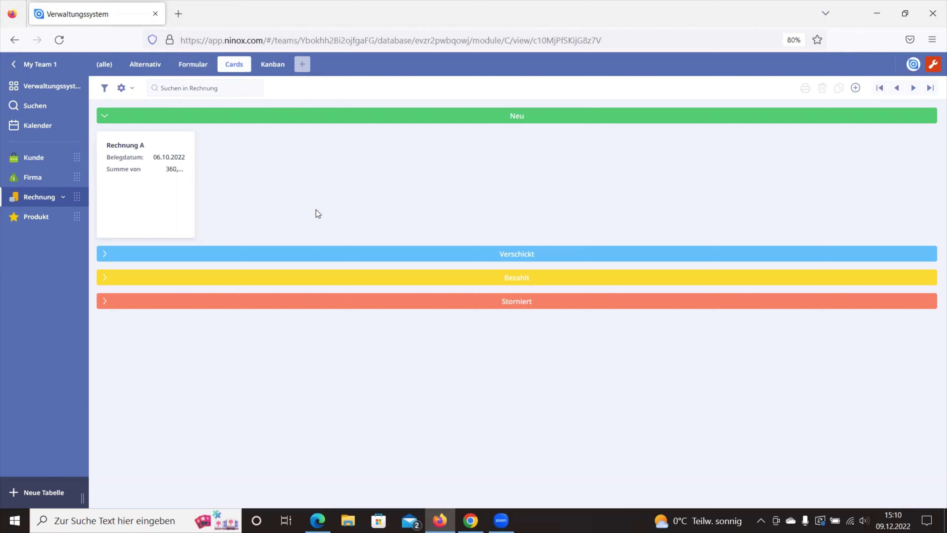
{"action": "left_click", "coordinate": [277, 66]}
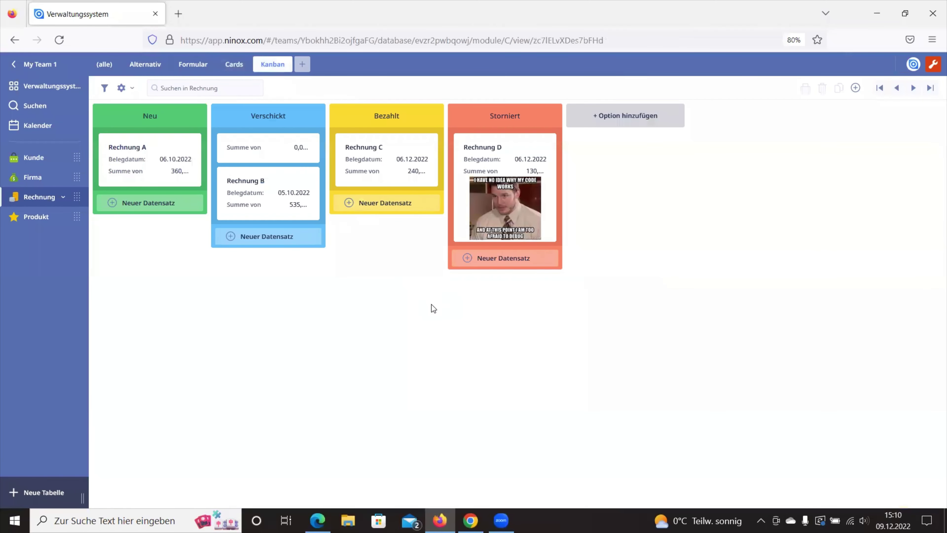